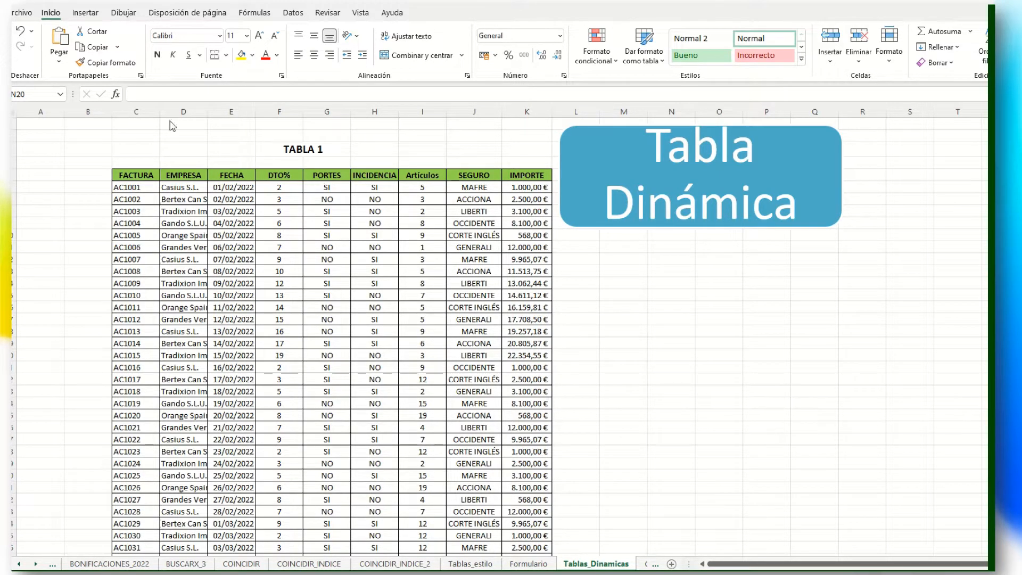
- Start a pivot table from the whole TABLA 1 range C5:K72, headers included
left_click(86, 13)
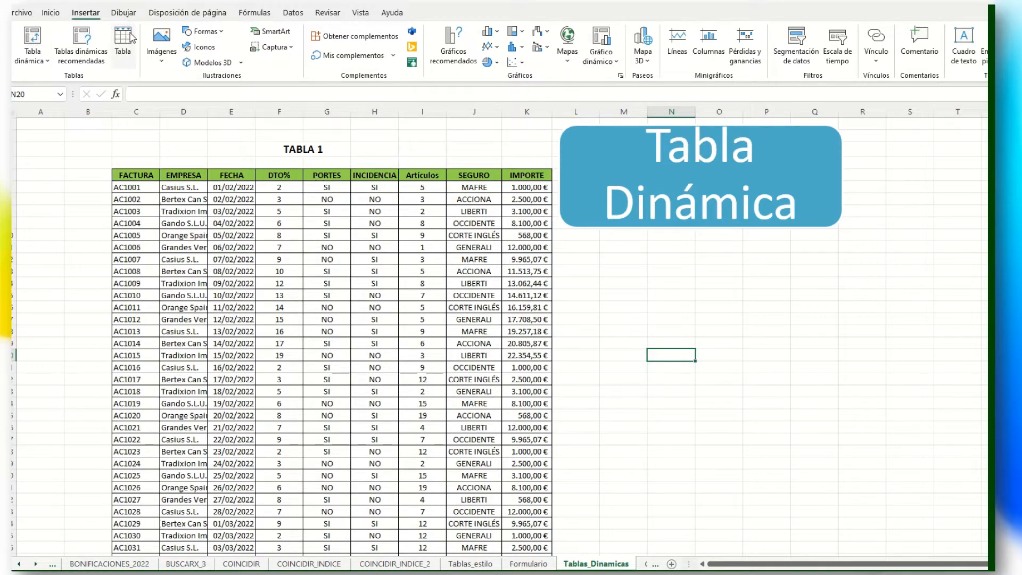
left_click(34, 39)
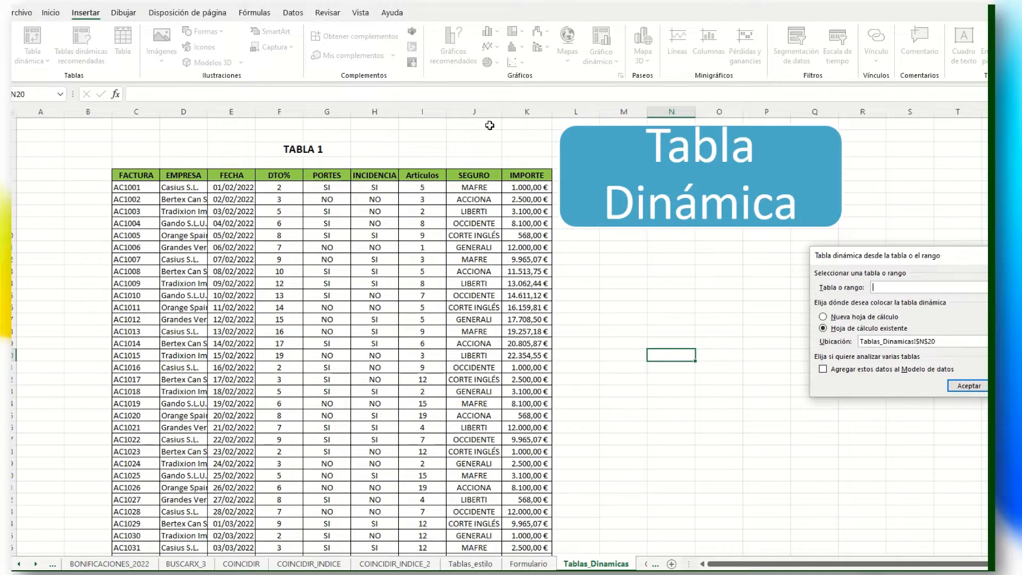
left_click_drag(875, 263, 293, 164)
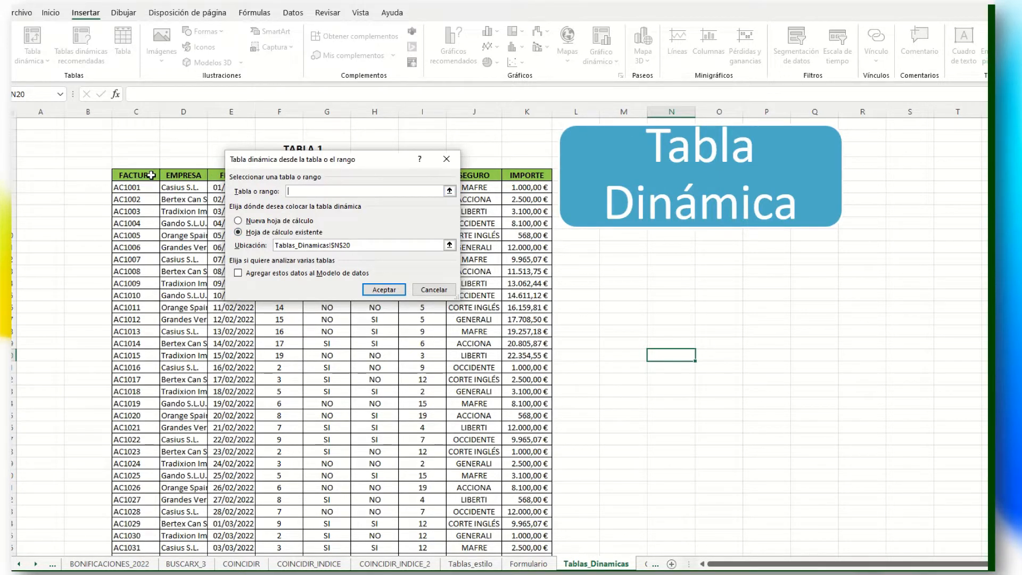
left_click(149, 224)
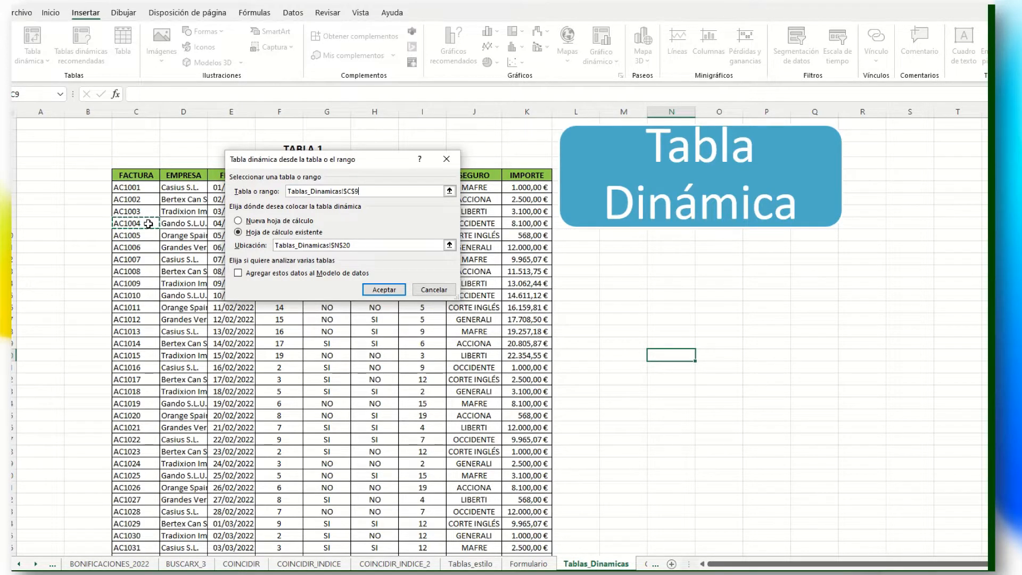
key("ctrl+a")
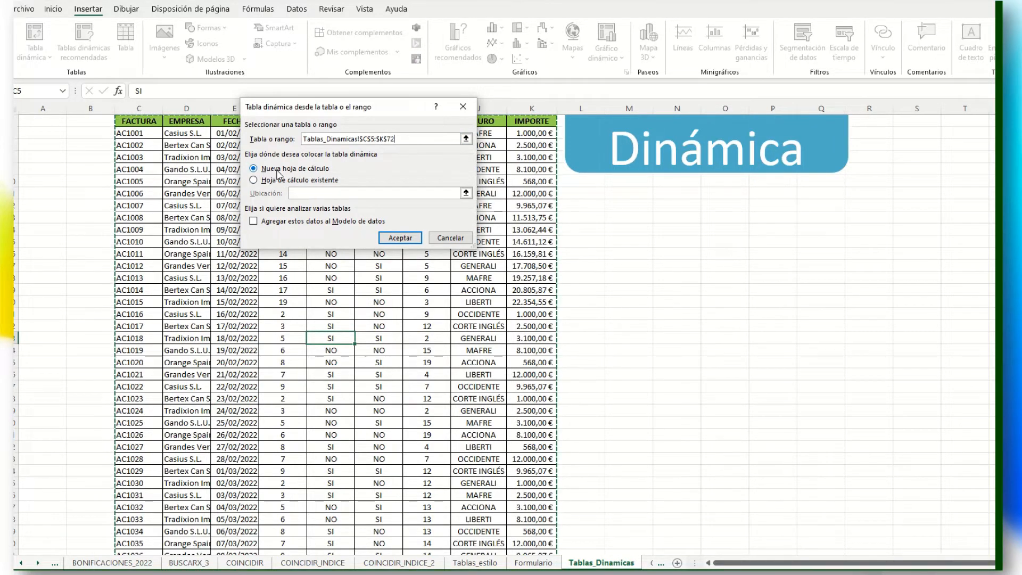
- Place the pivot table on the existing sheet at cell N19 and create it
left_click(258, 181)
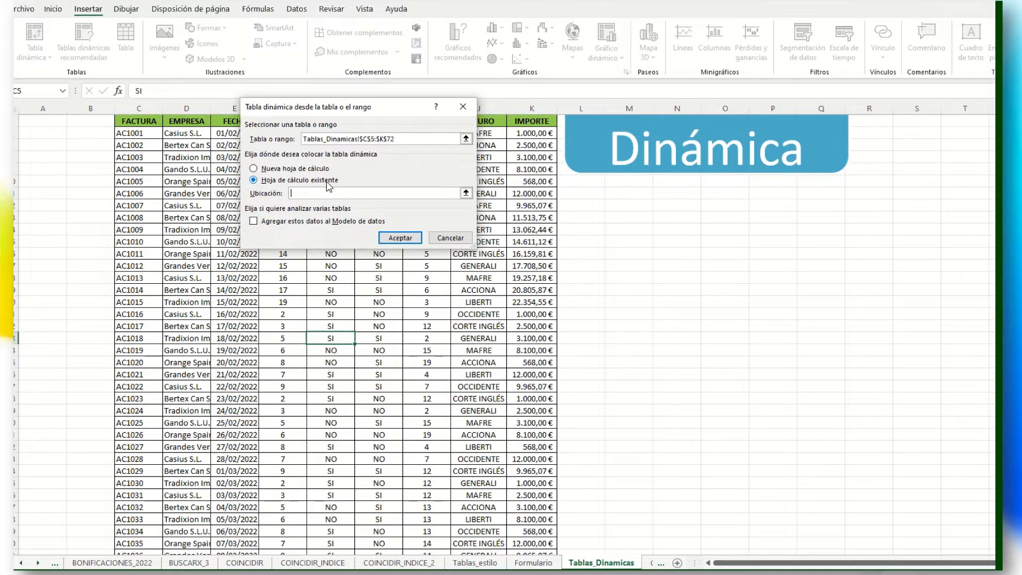
left_click(400, 239)
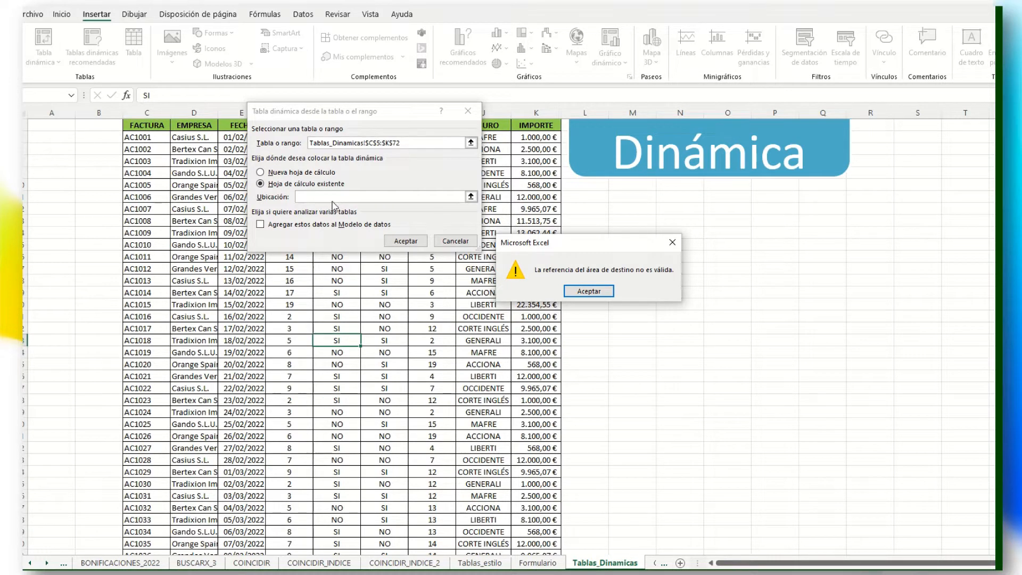
left_click(570, 290)
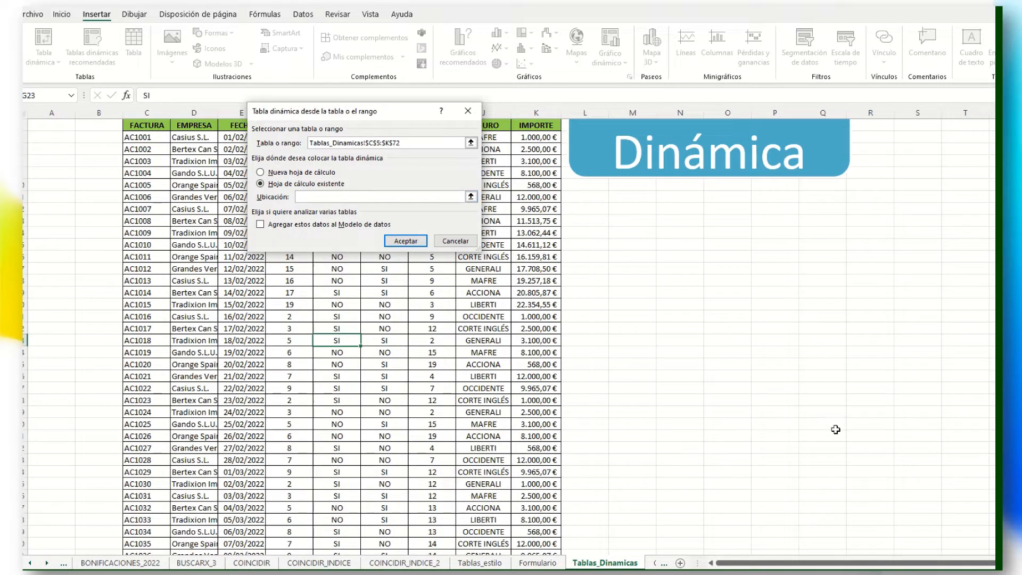
left_click(692, 294)
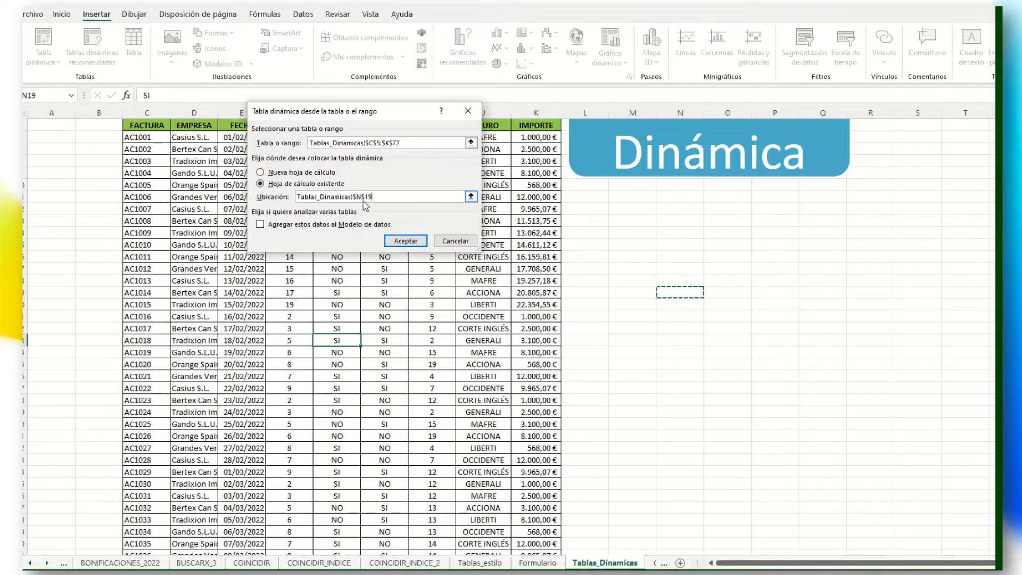
left_click(399, 238)
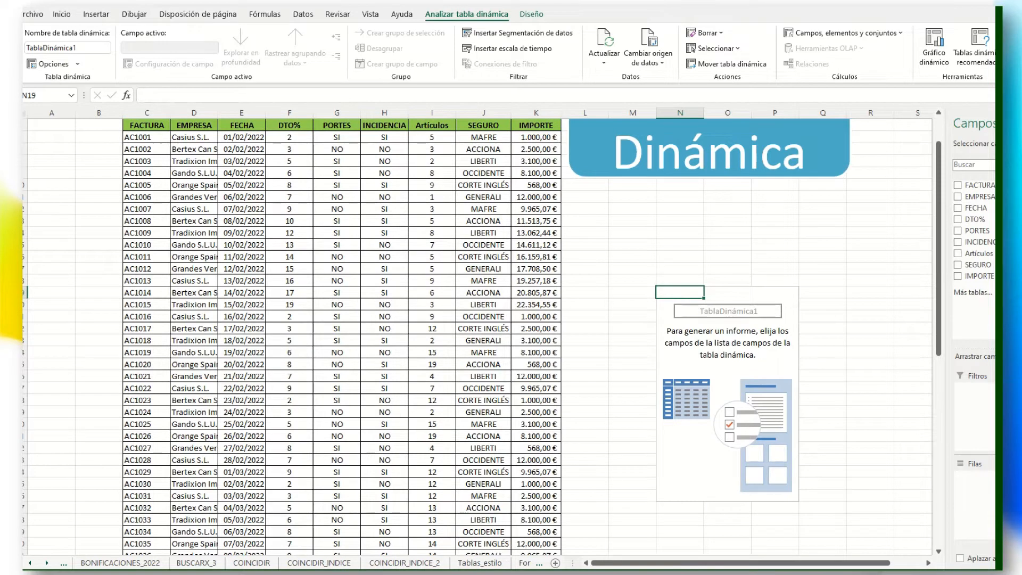
mouse_move(813, 564)
left_mouse_down()
mouse_move(843, 561)
mouse_move(830, 561)
left_mouse_up()
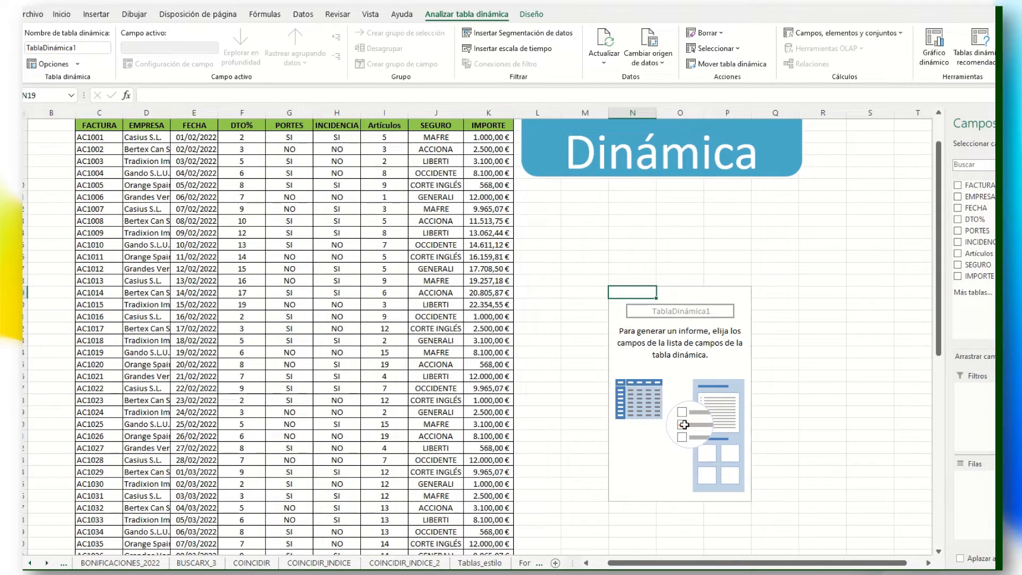
left_click(685, 401)
left_click(676, 301)
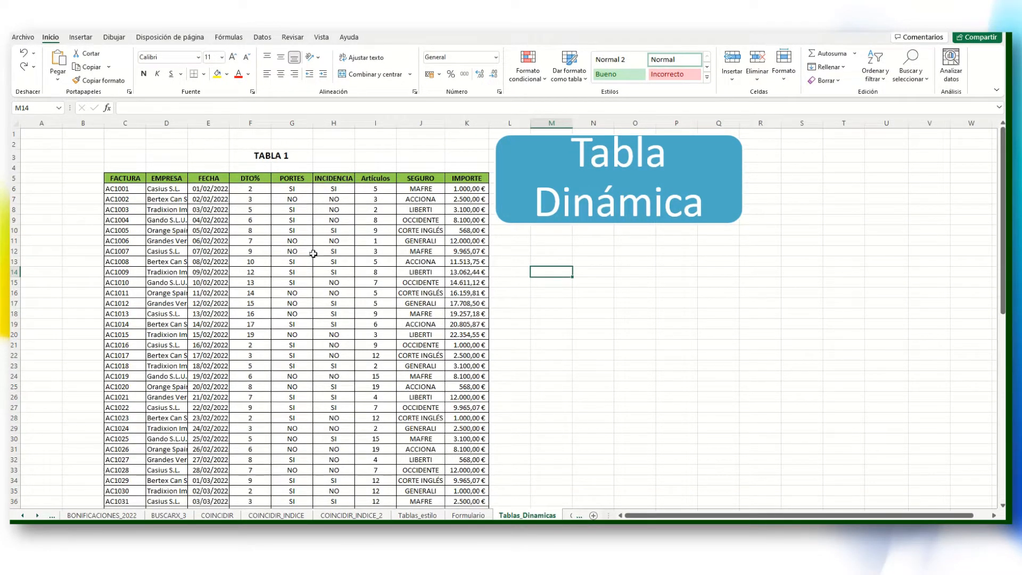
- Select all of TABLA 1 with its headers and start a pivot table from the range C5:K68
left_click(294, 243)
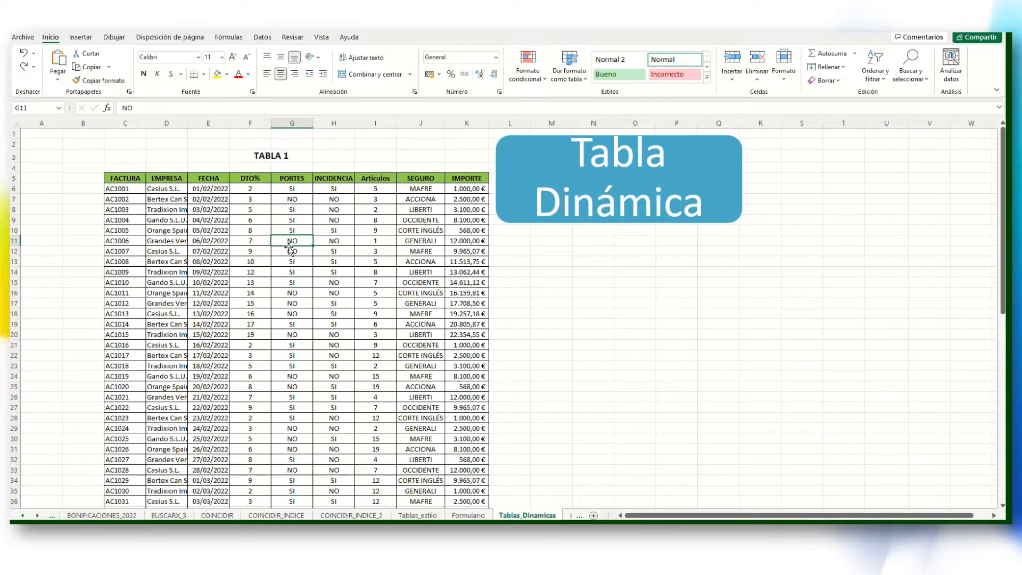
key("ctrl+e")
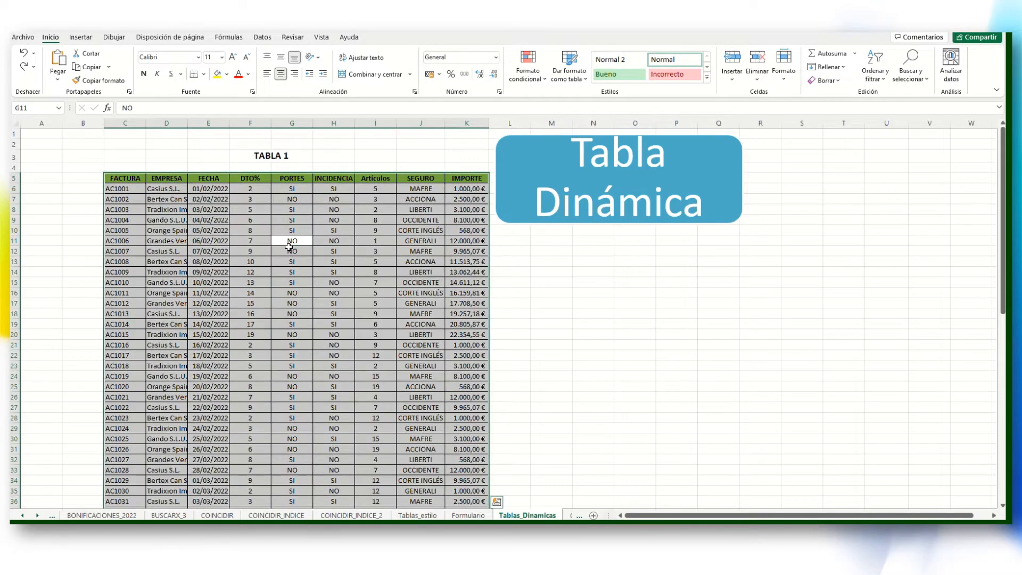
left_click(81, 38)
left_click(34, 58)
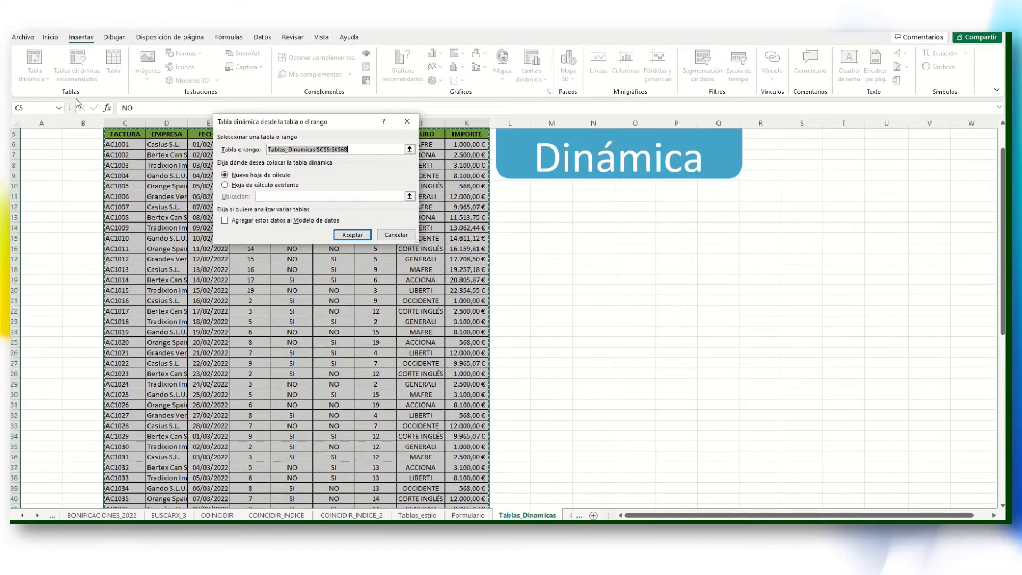
left_click_drag(329, 124, 299, 216)
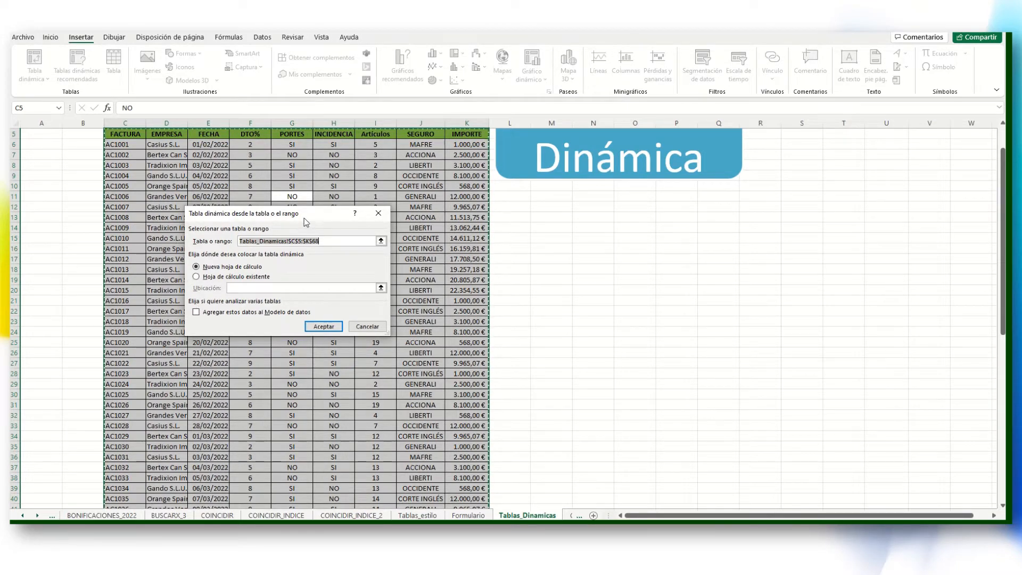
left_click_drag(267, 222, 263, 209)
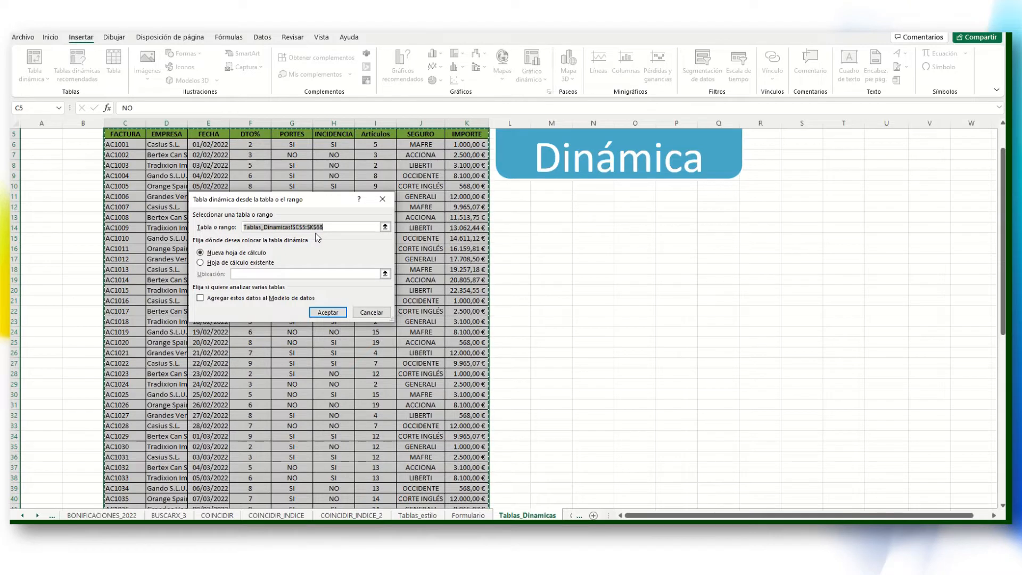
- Place the pivot table on the existing sheet at cell N16 and create it
left_click(200, 263)
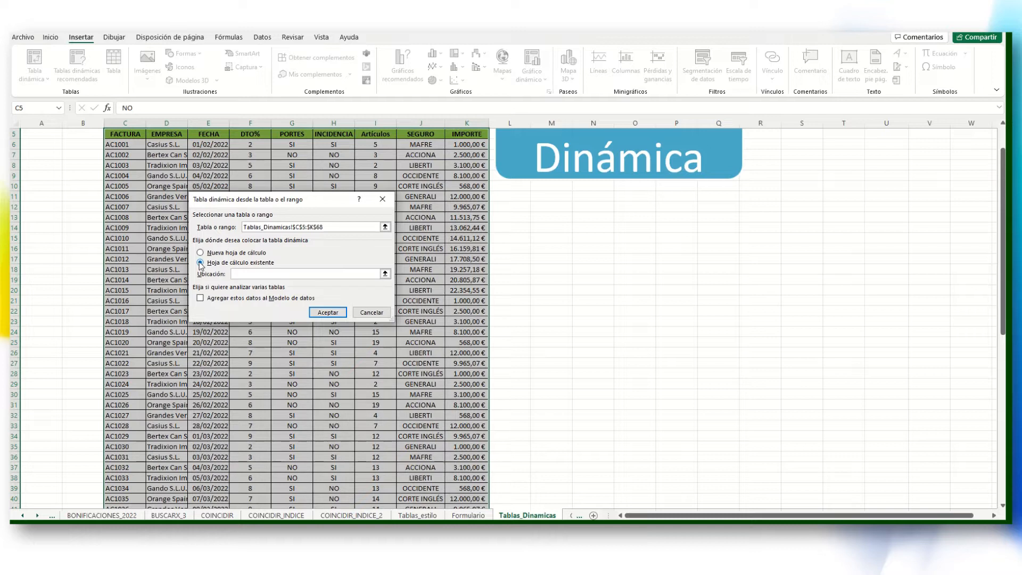
left_click(586, 248)
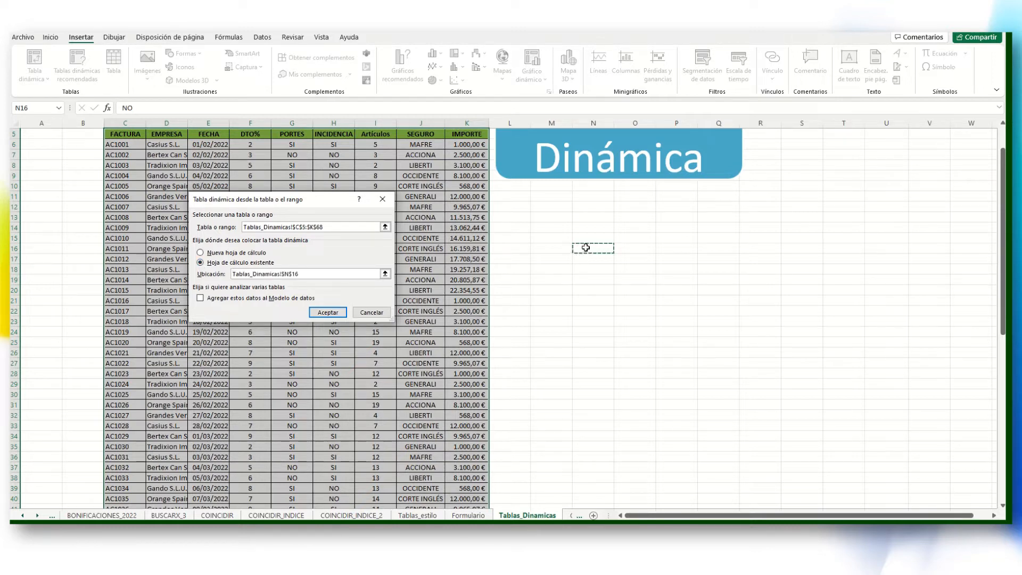
left_click(326, 314)
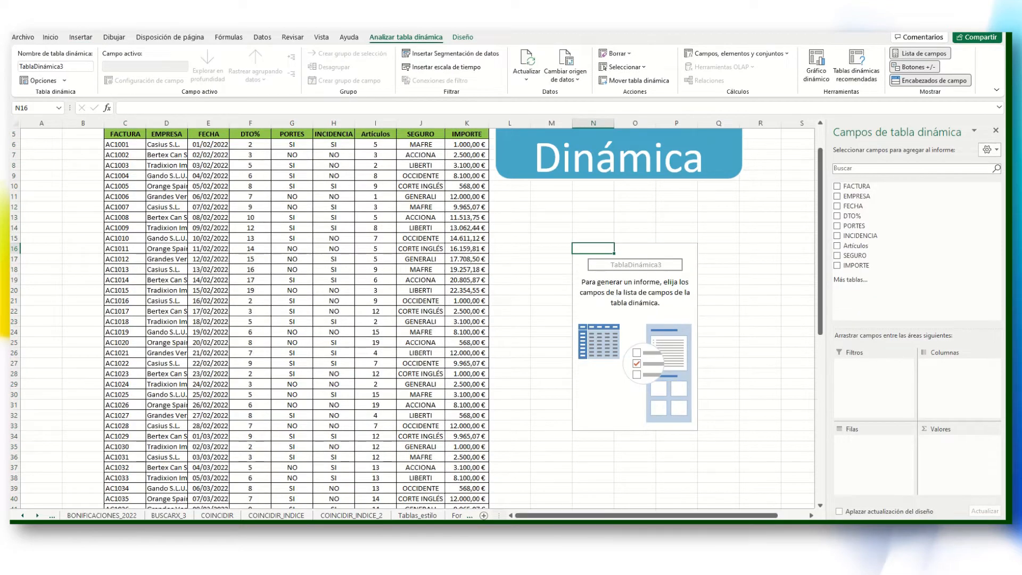
- Lay out the pivot table with EMPRESA as columns, SEGURO as rows and the sum of IMPORTE as values
left_click_drag(578, 515, 592, 517)
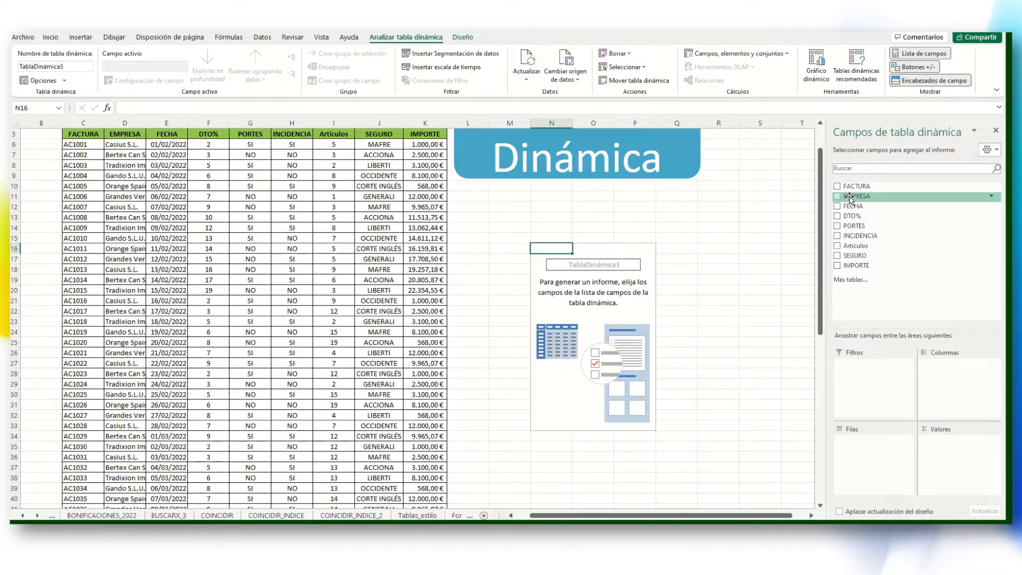
left_click_drag(850, 198, 951, 379)
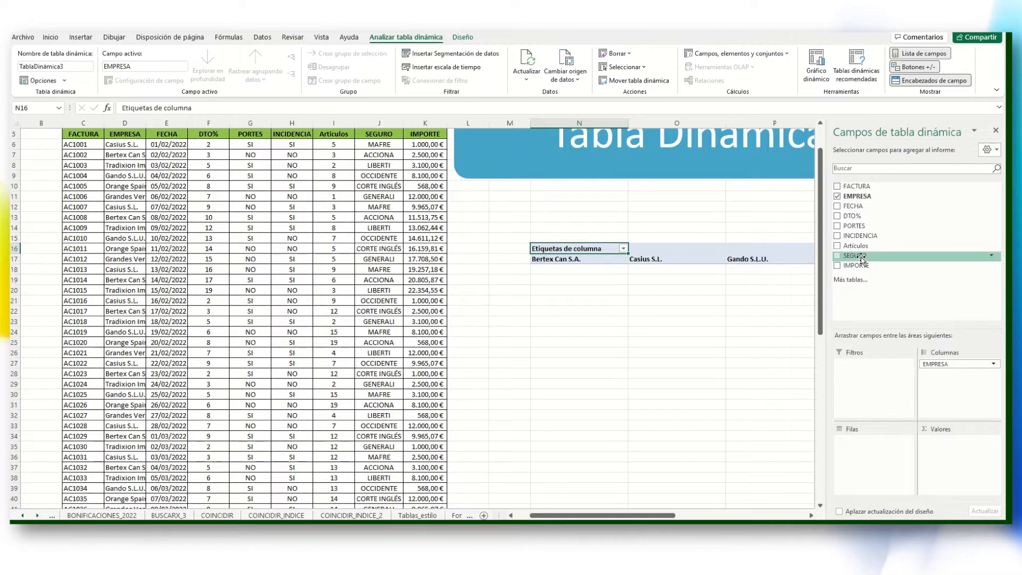
left_click_drag(861, 261, 857, 457)
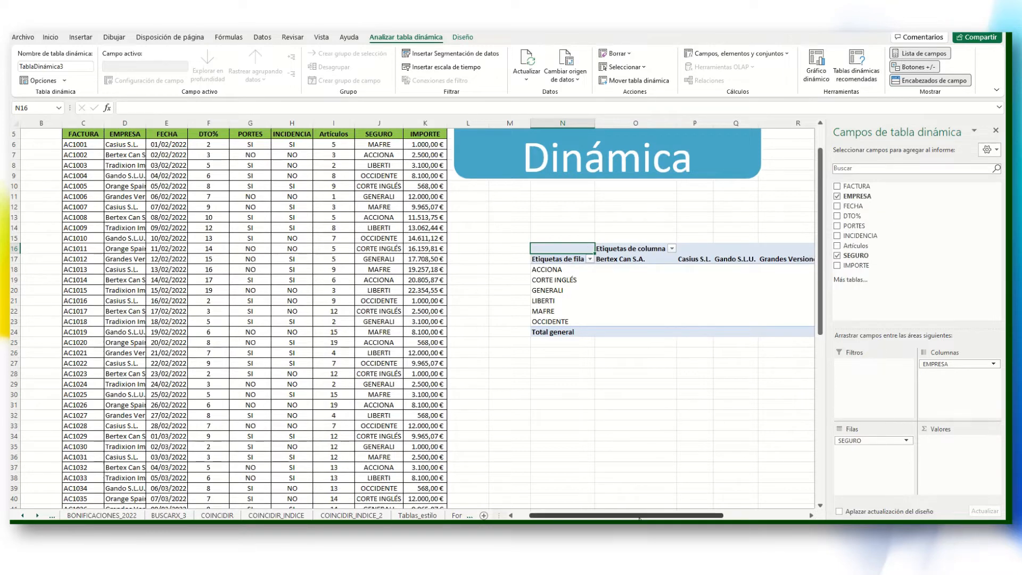
left_click_drag(639, 517, 723, 517)
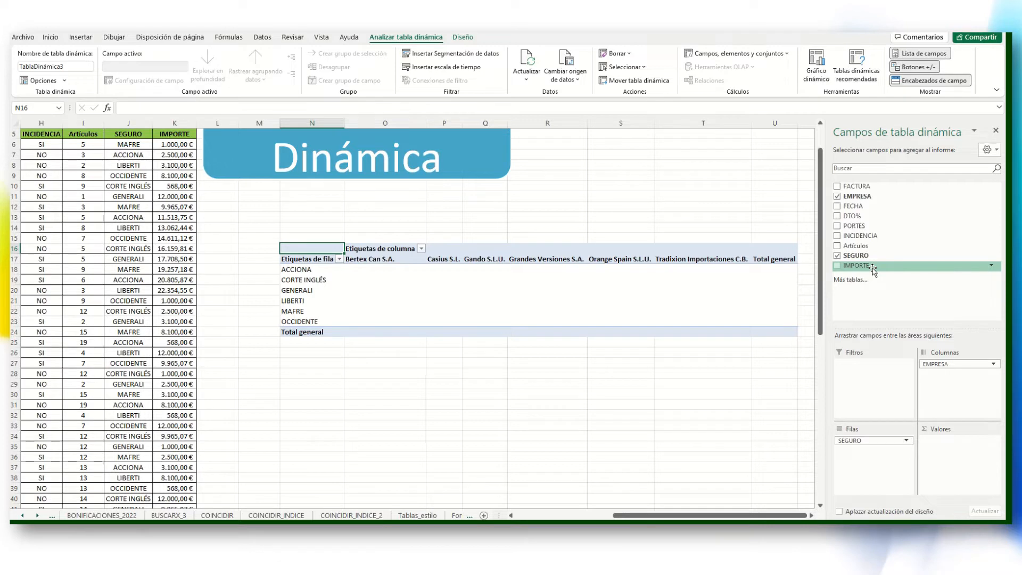
left_click_drag(873, 269, 951, 453)
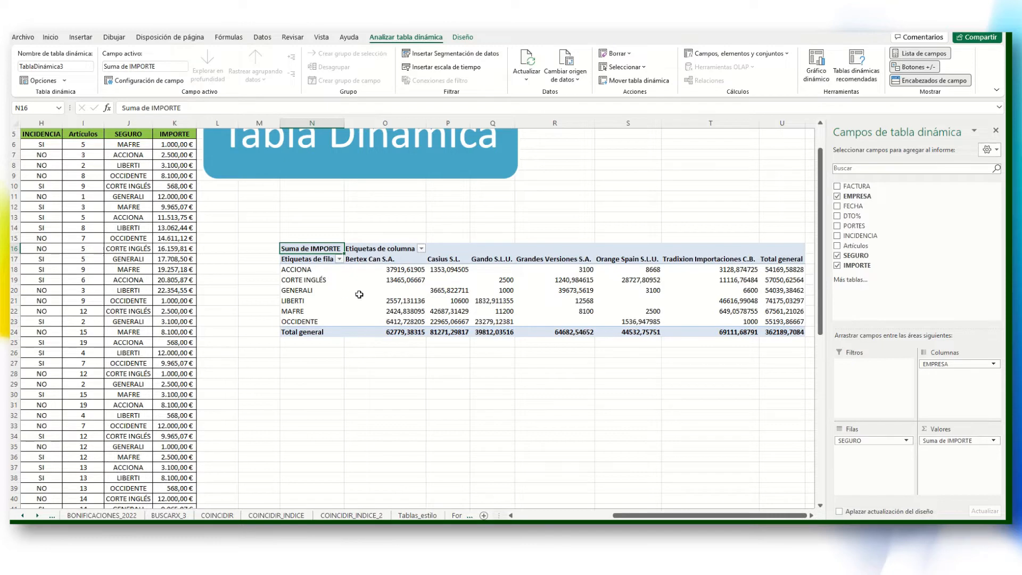
- Add PORTES as a report filter and restrict the pivot table to SI
mouse_move(401, 289)
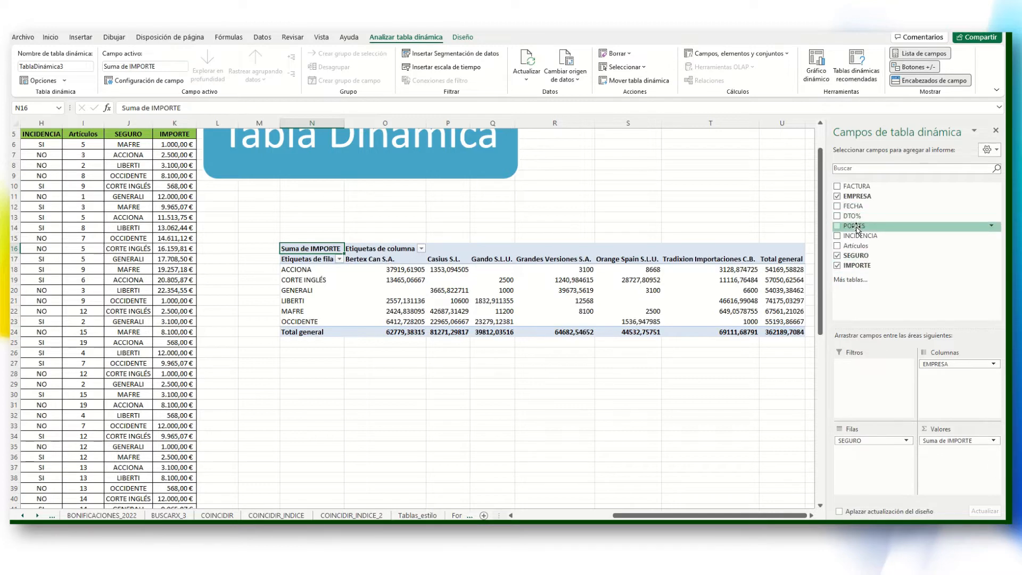
left_click_drag(857, 229, 865, 377)
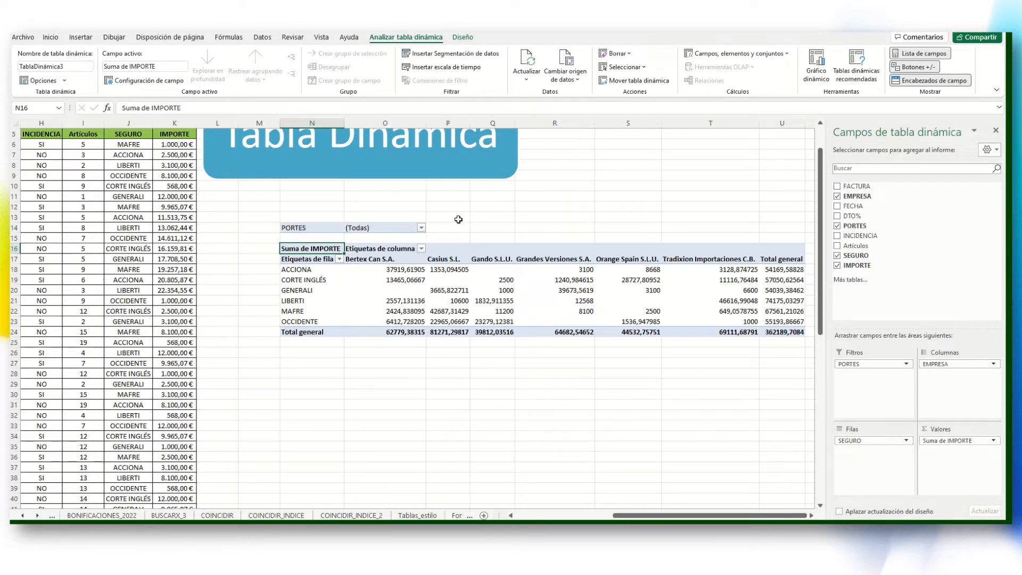
left_click(421, 229)
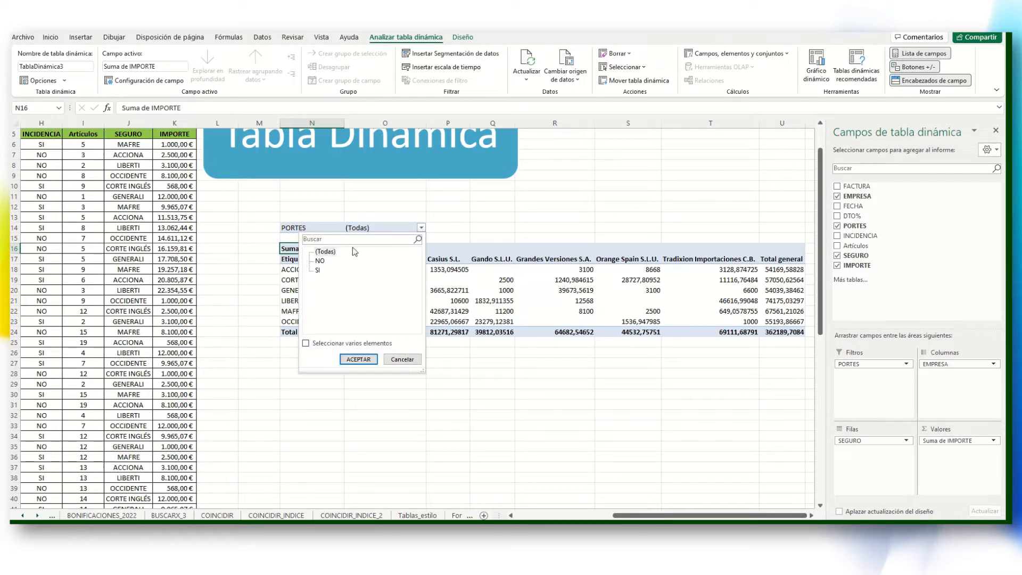
left_click(319, 270)
left_click(358, 360)
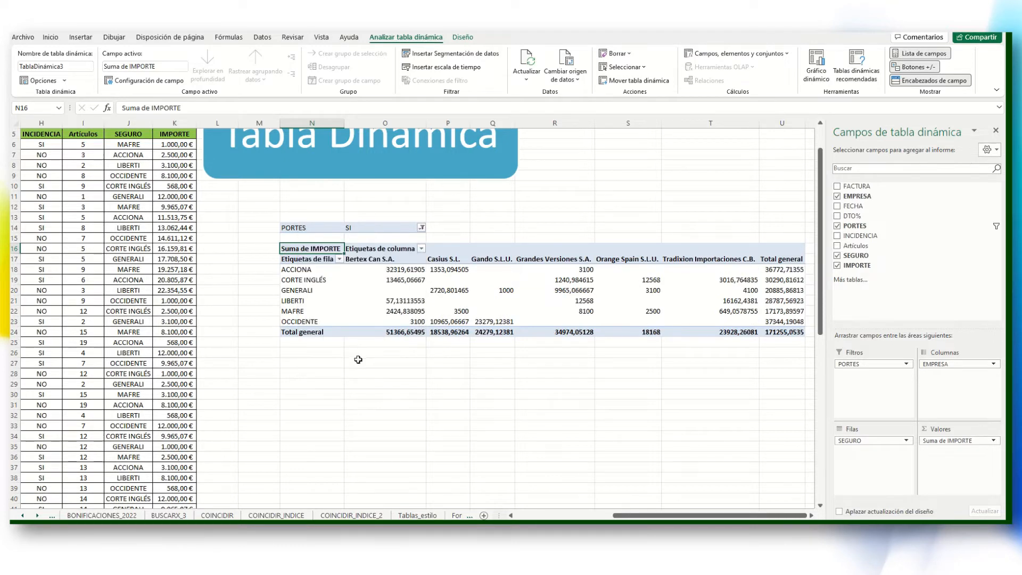
- Reset the PORTES report filter to (Todas)
left_click(421, 228)
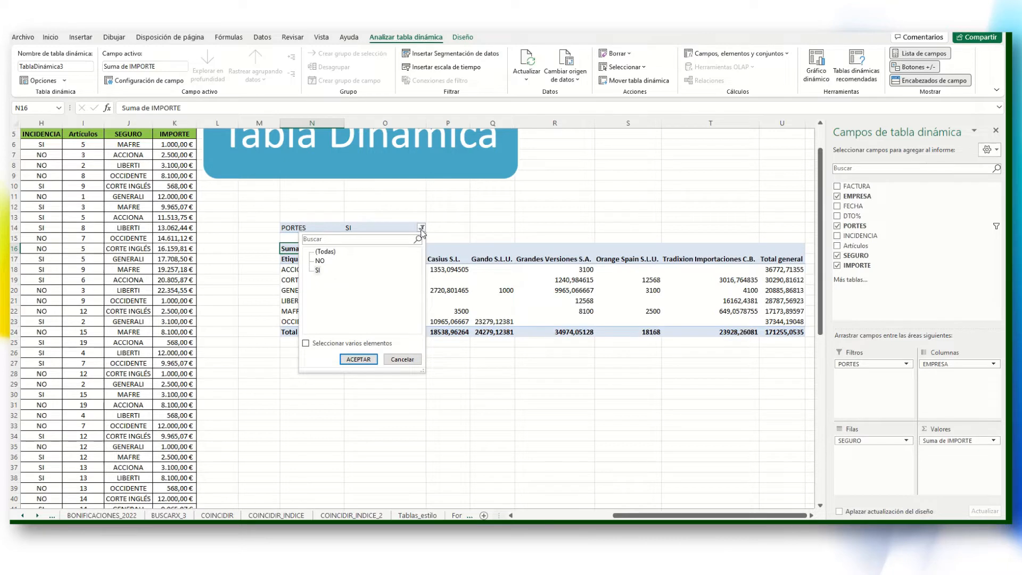
left_click(326, 251)
left_click(358, 360)
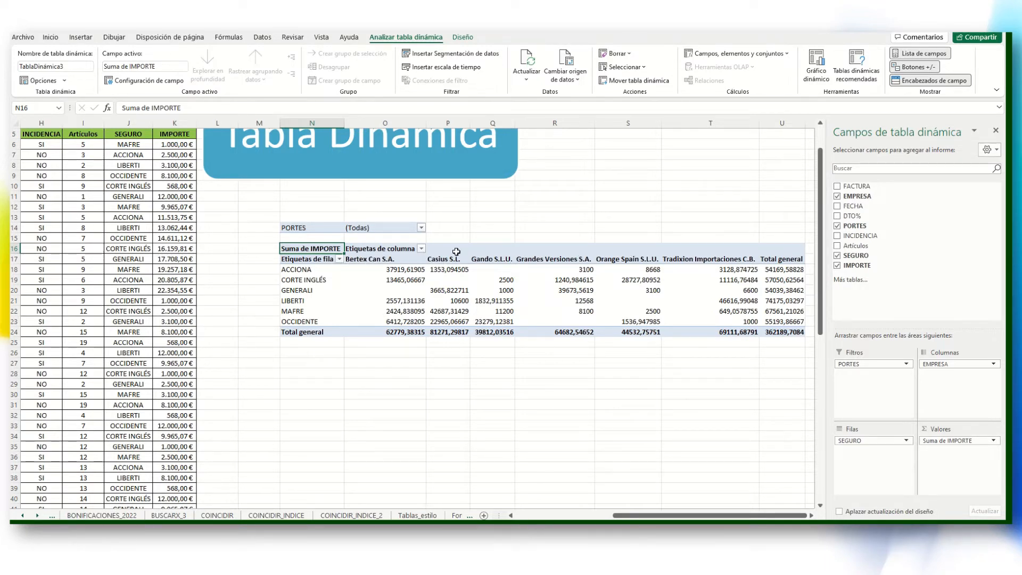
- Filter the SEGURO row labels to show only CORTE INGLÉS
left_click(339, 259)
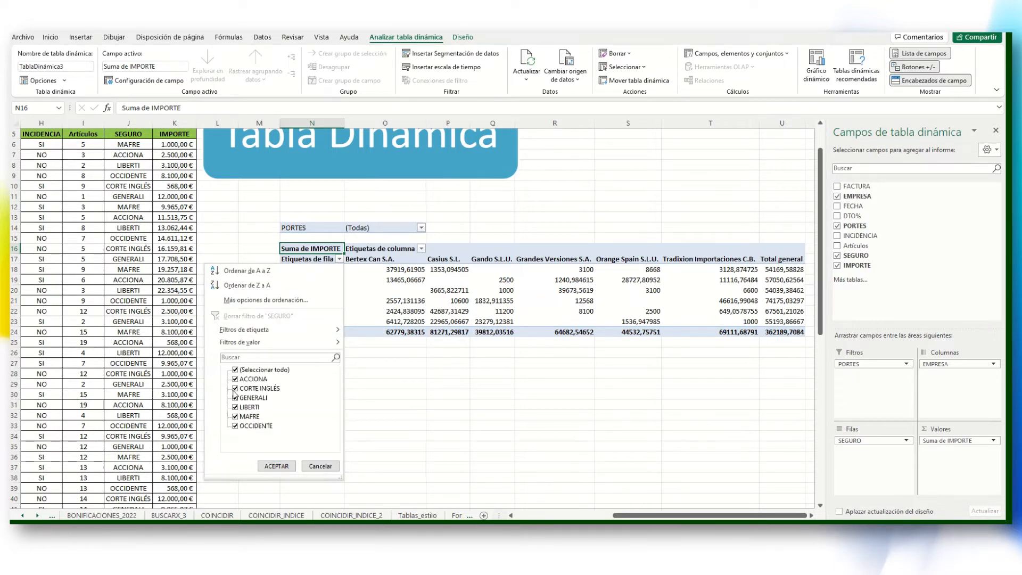
left_click(235, 370)
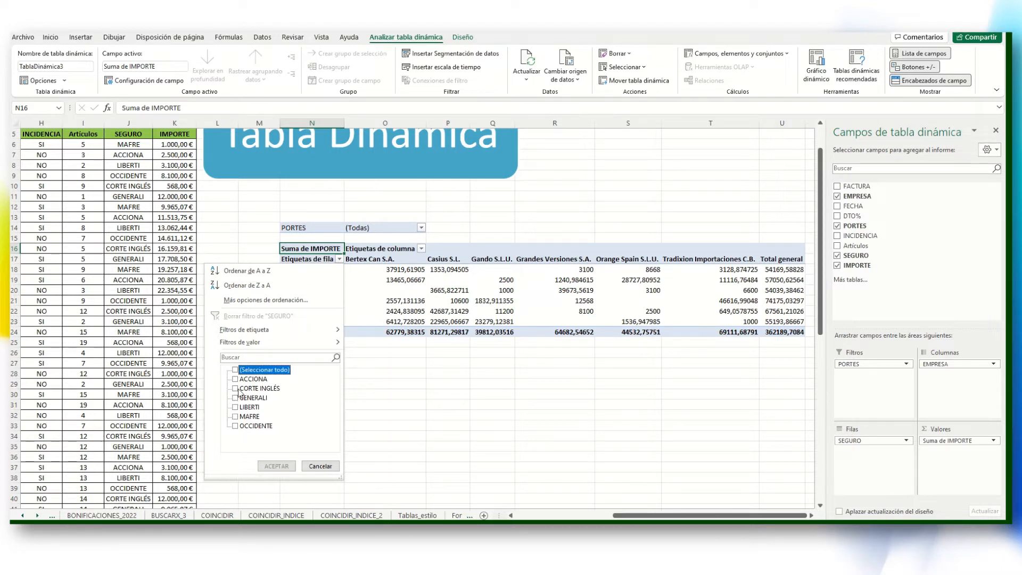
left_click(236, 389)
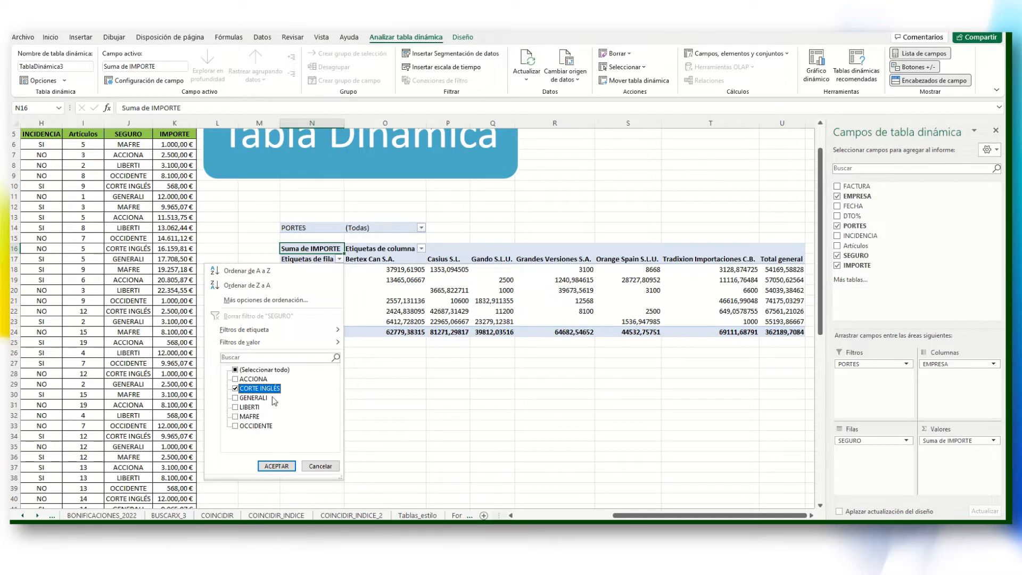
left_click(276, 466)
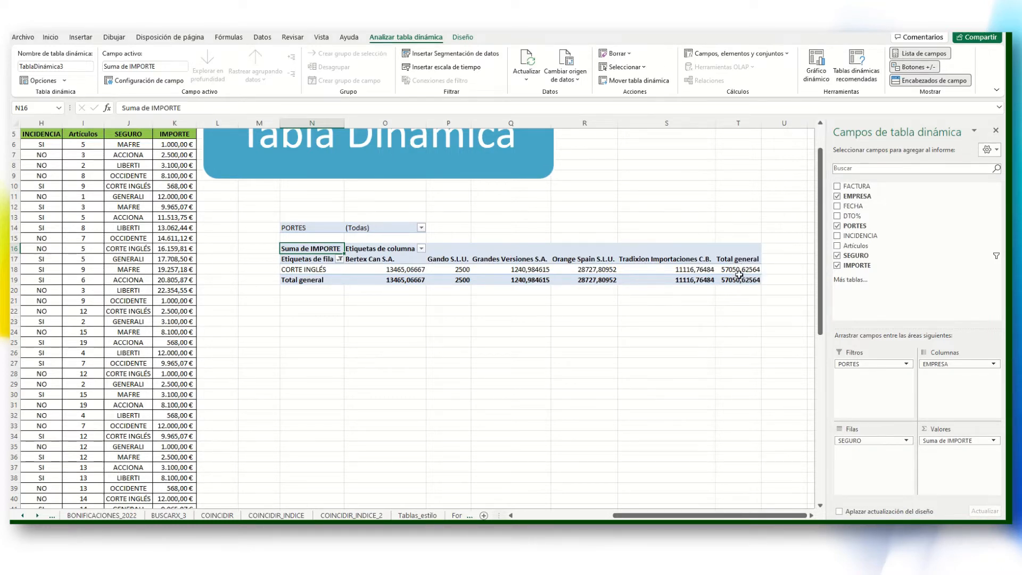
- Restore all insurers in the SEGURO row-label filter by selecting every item
mouse_move(739, 274)
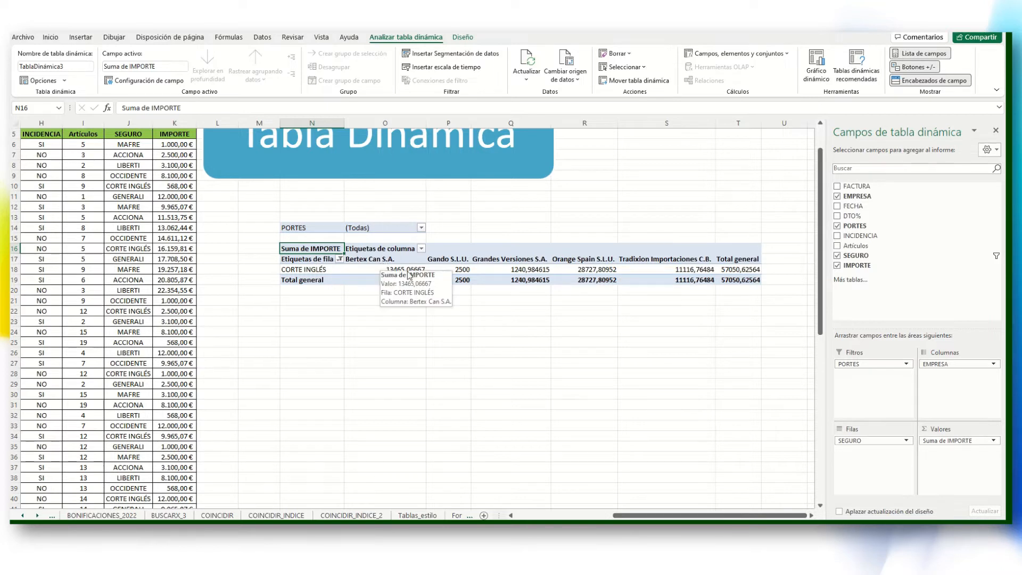
left_click(340, 259)
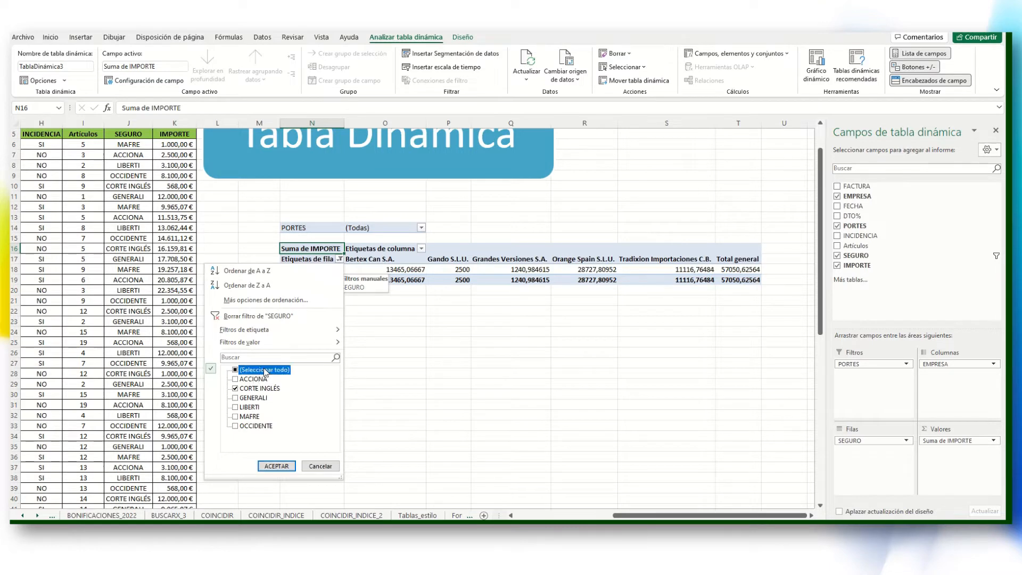
left_click(276, 466)
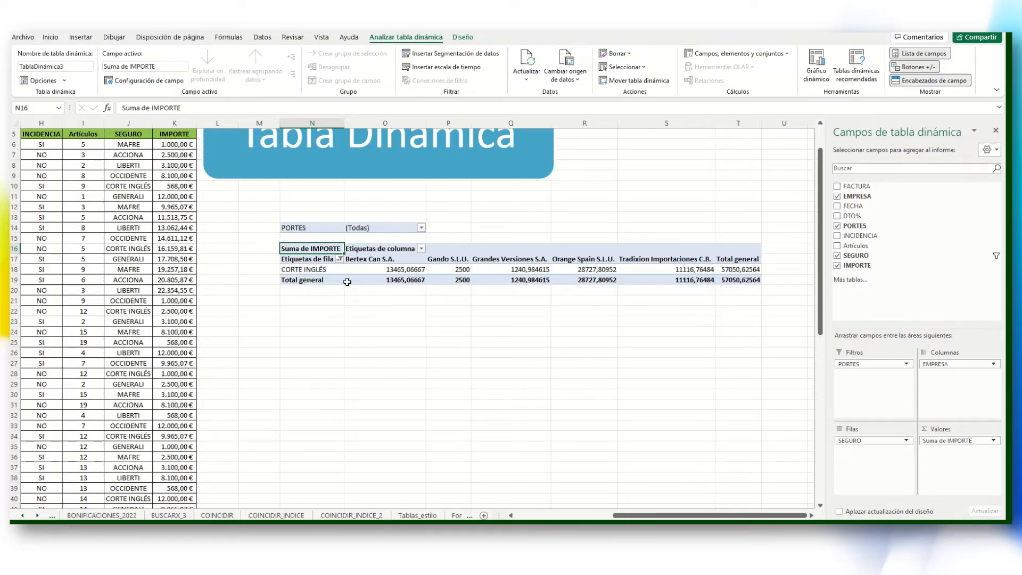
left_click(340, 259)
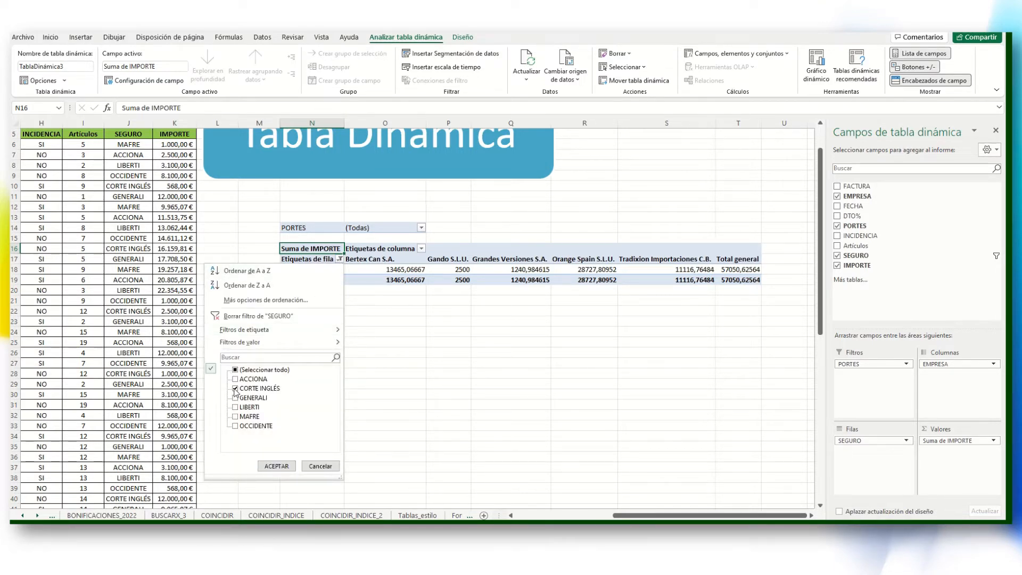
left_click(235, 369)
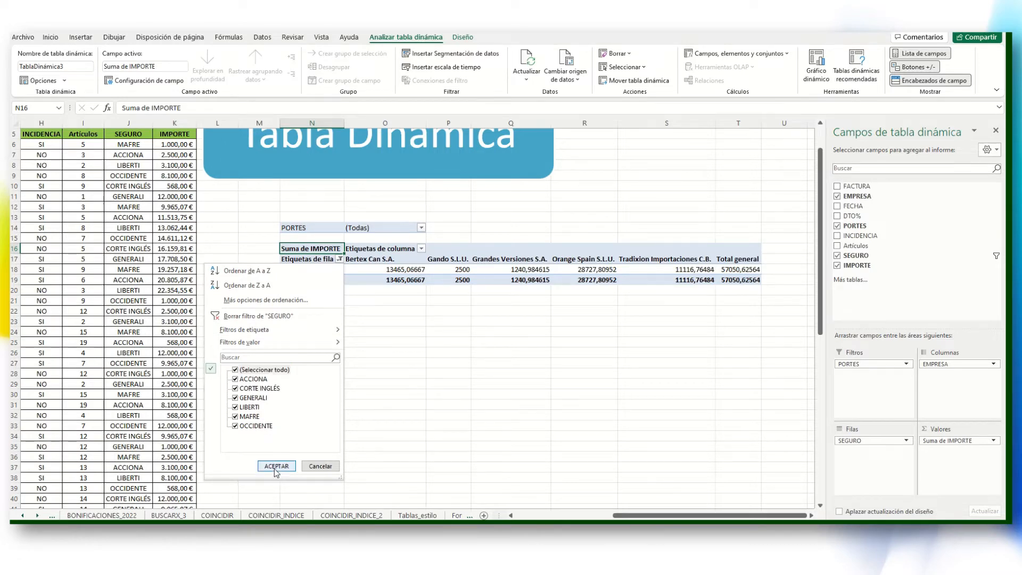
left_click(276, 467)
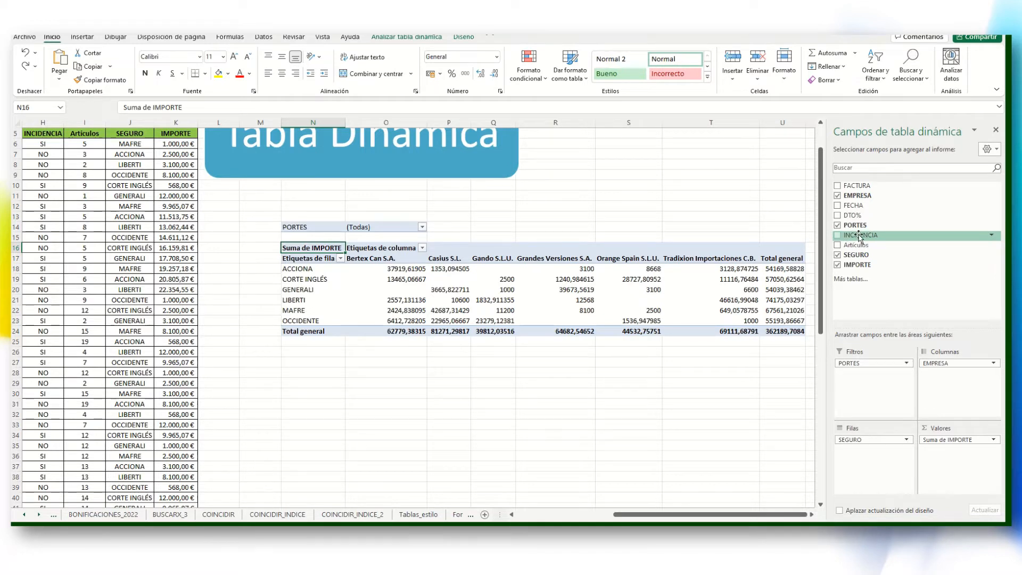
- Add the INCIDENCIA field to the pivot table rows beneath SEGURO
left_click_drag(858, 238, 860, 455)
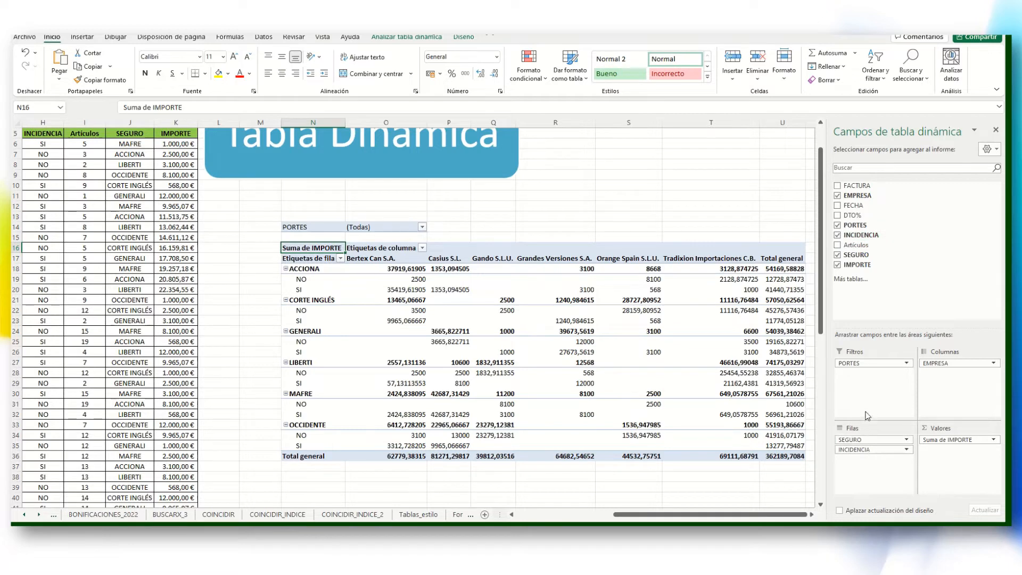
left_click(837, 235)
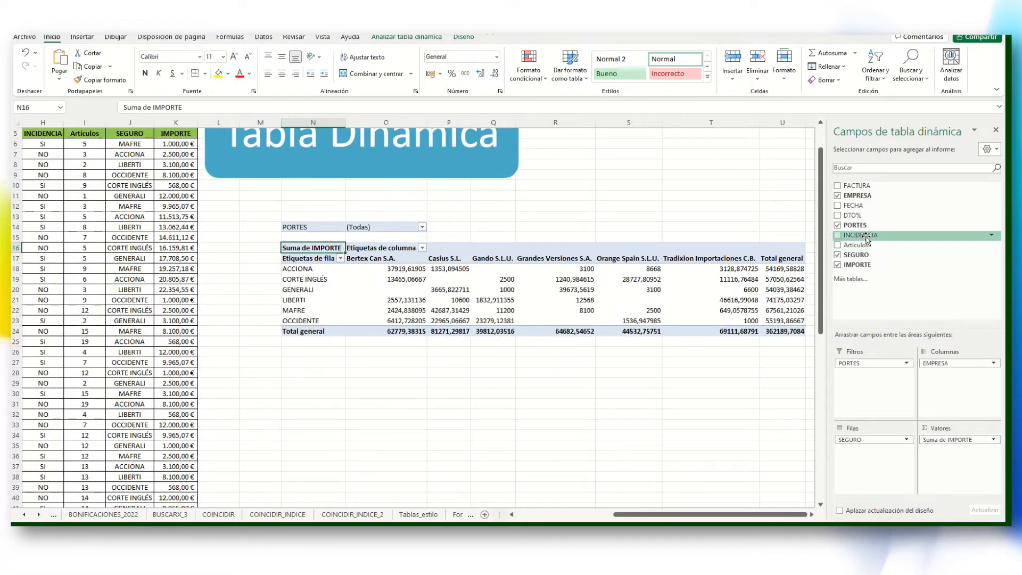
left_click_drag(865, 235, 859, 458)
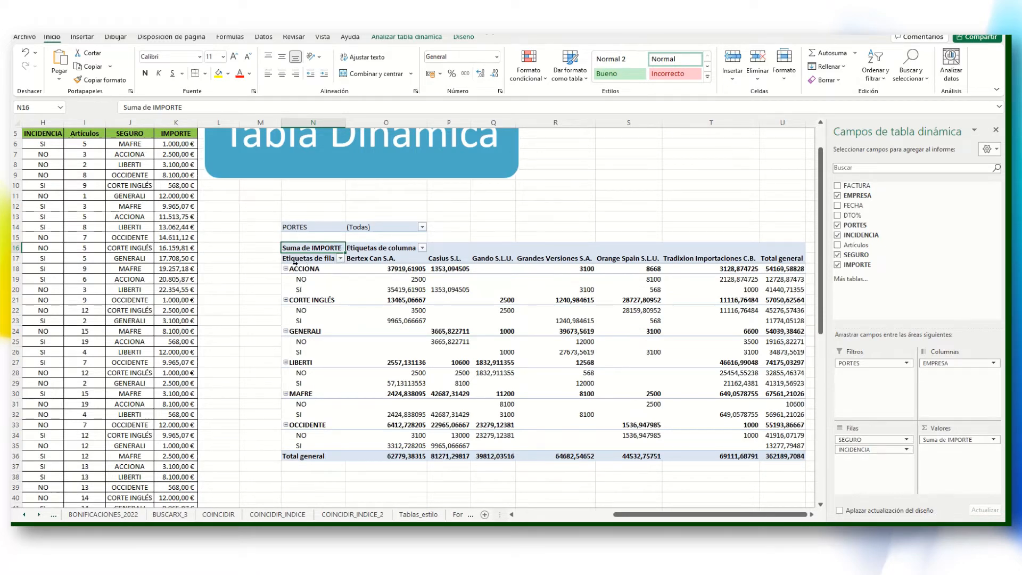
- Filter the SEGURO row labels to only CORTE INGLÉS, with the INCIDENCIA breakdown in place
left_click(340, 259)
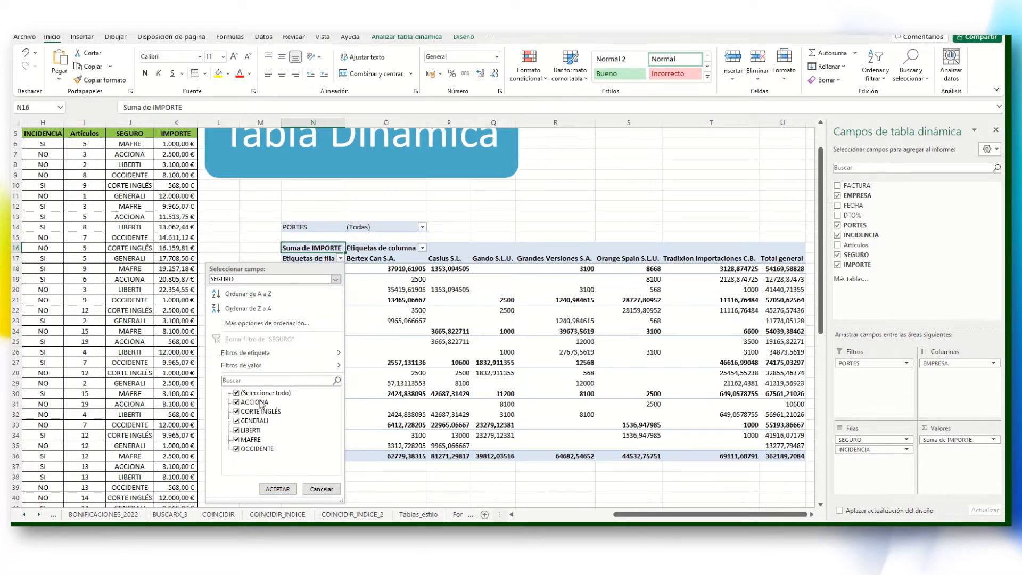
left_click(237, 393)
left_click(237, 412)
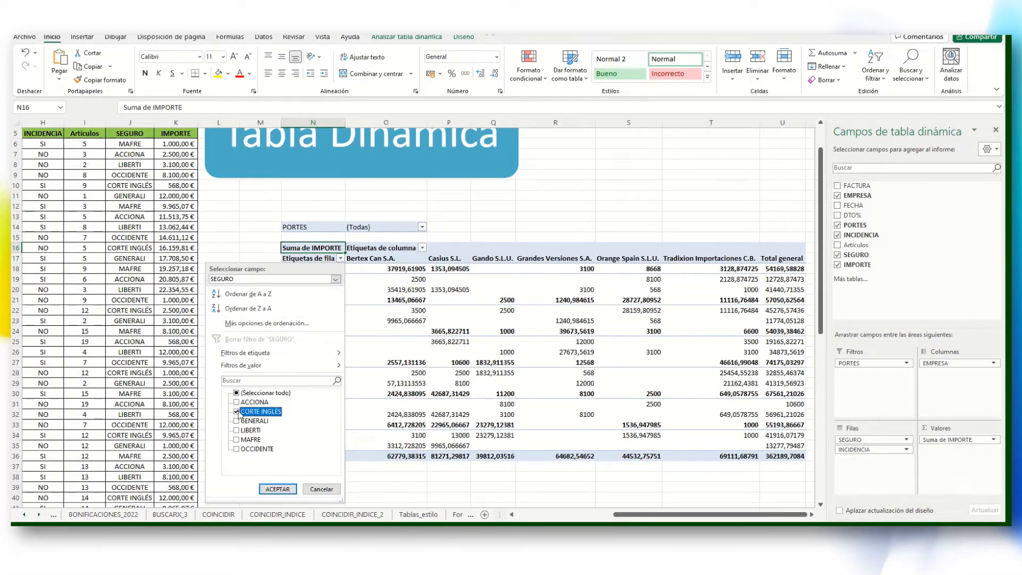
left_click(281, 489)
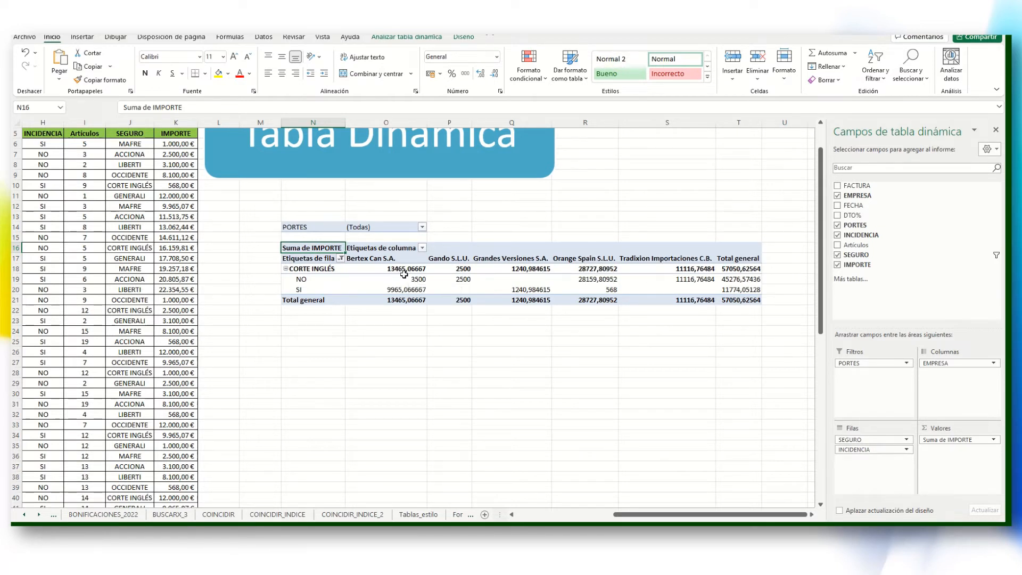
mouse_move(414, 280)
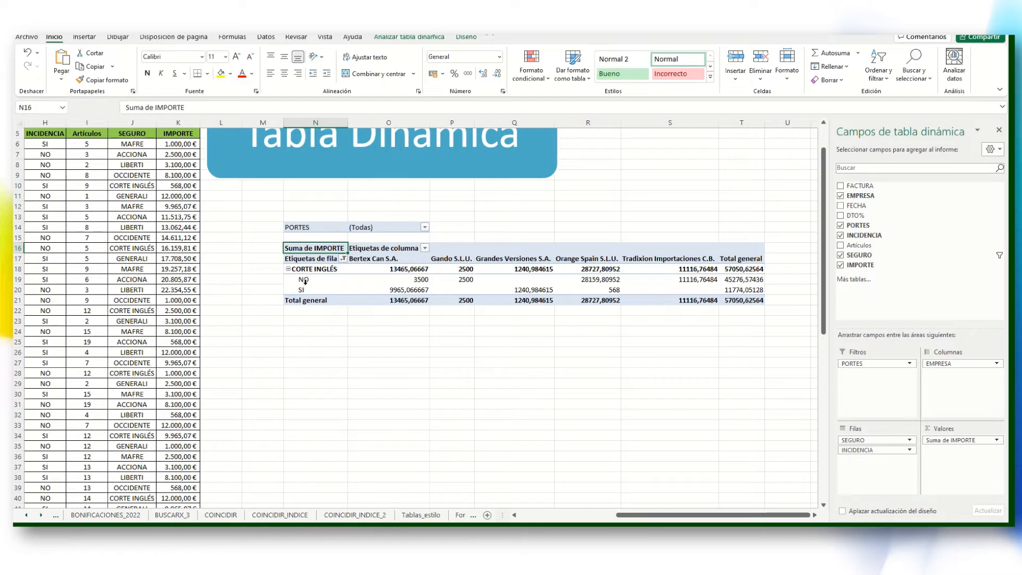
- Select all SEGURO items in the row-label filter again and place INCIDENCIA above SEGURO in the rows
left_click(343, 258)
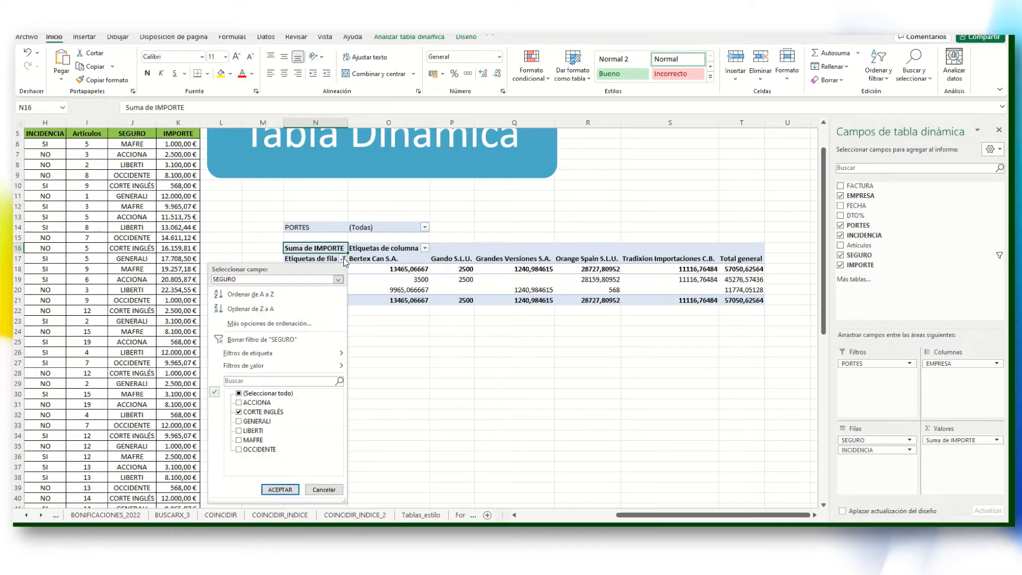
left_click(239, 393)
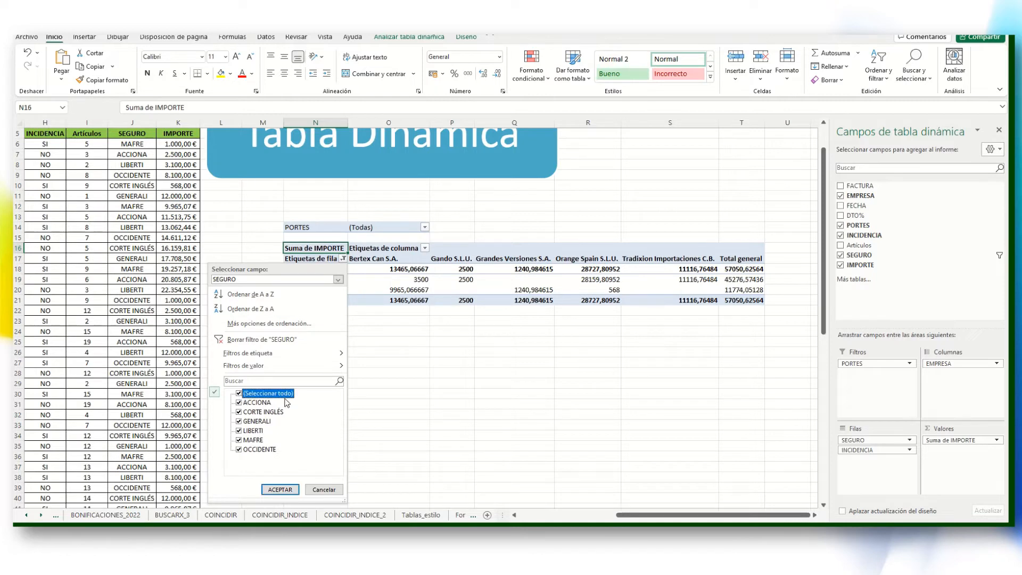
left_click(280, 490)
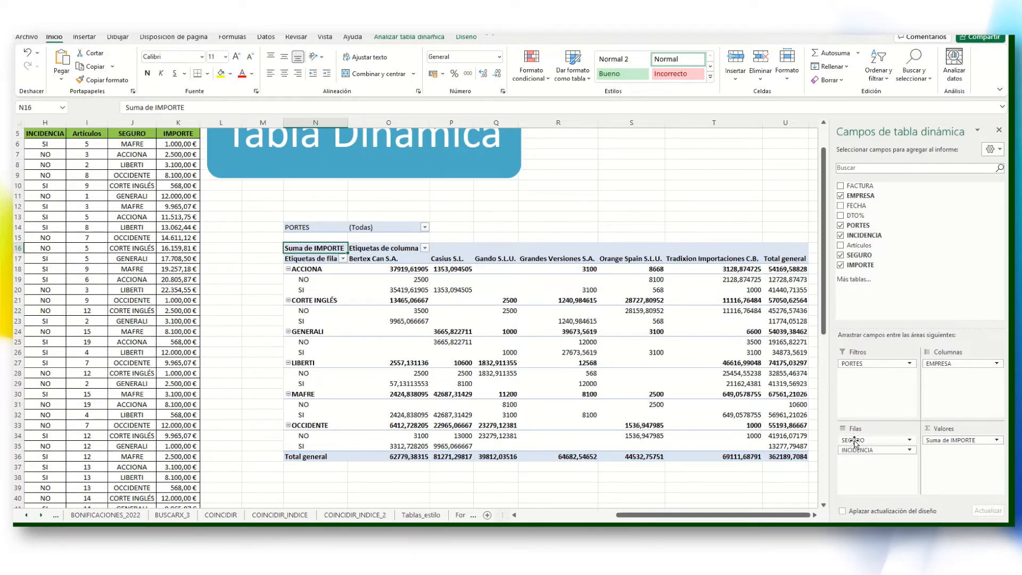
left_click_drag(857, 453, 862, 442)
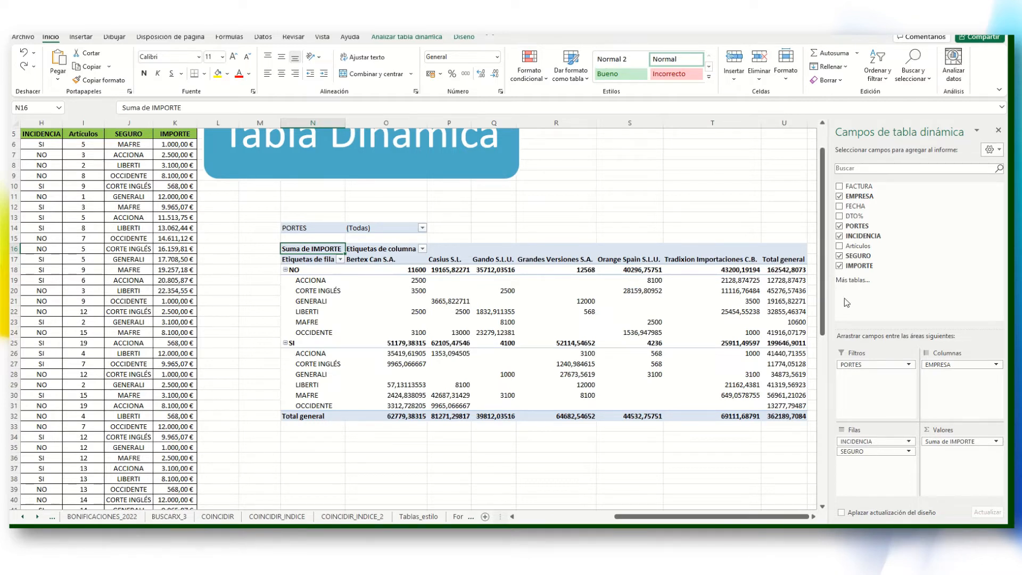
- Change the value field settings of IMPORTE to summarize by Promedio instead of Suma
left_click(937, 443)
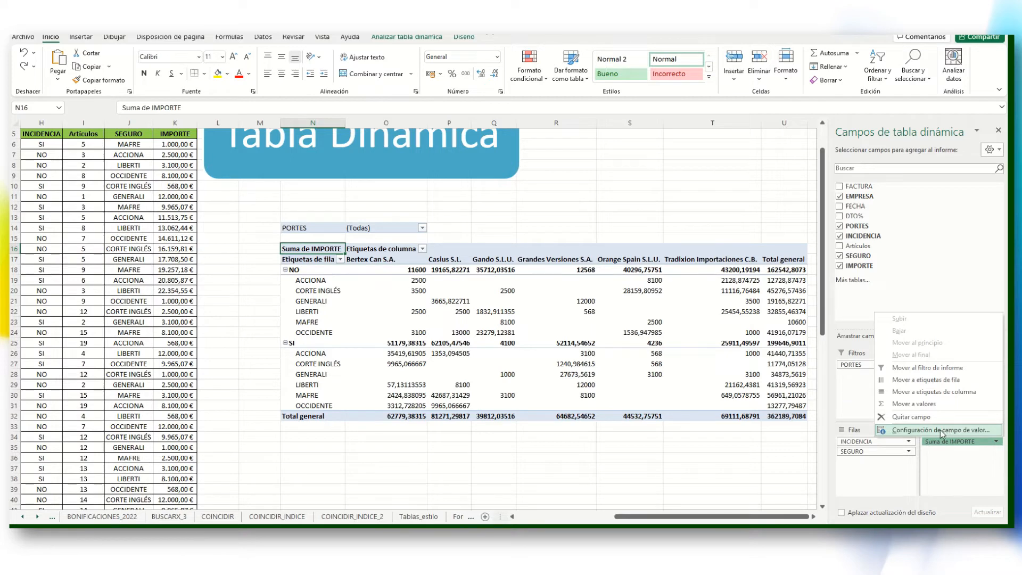
left_click(937, 430)
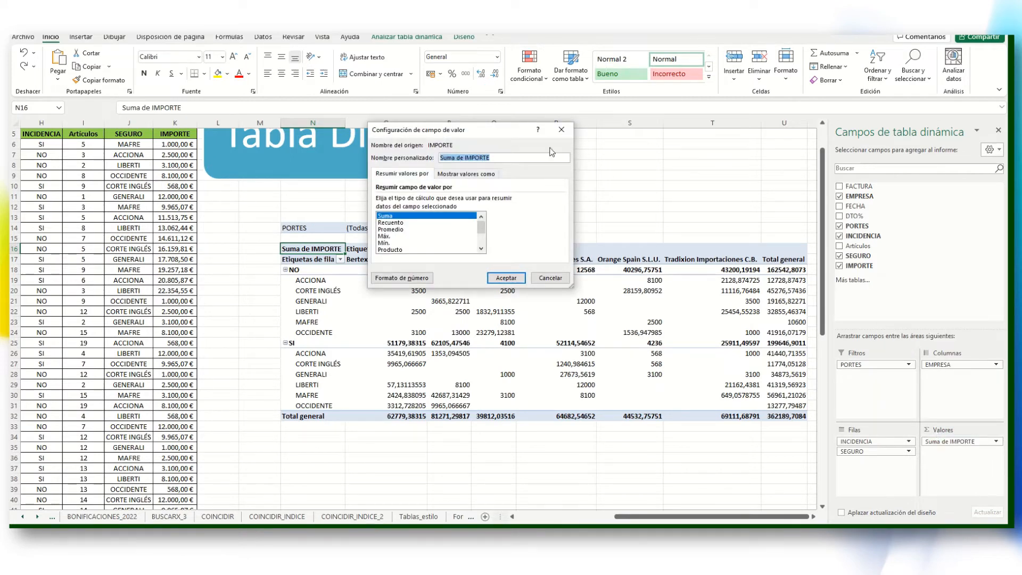
left_click_drag(498, 131, 482, 218)
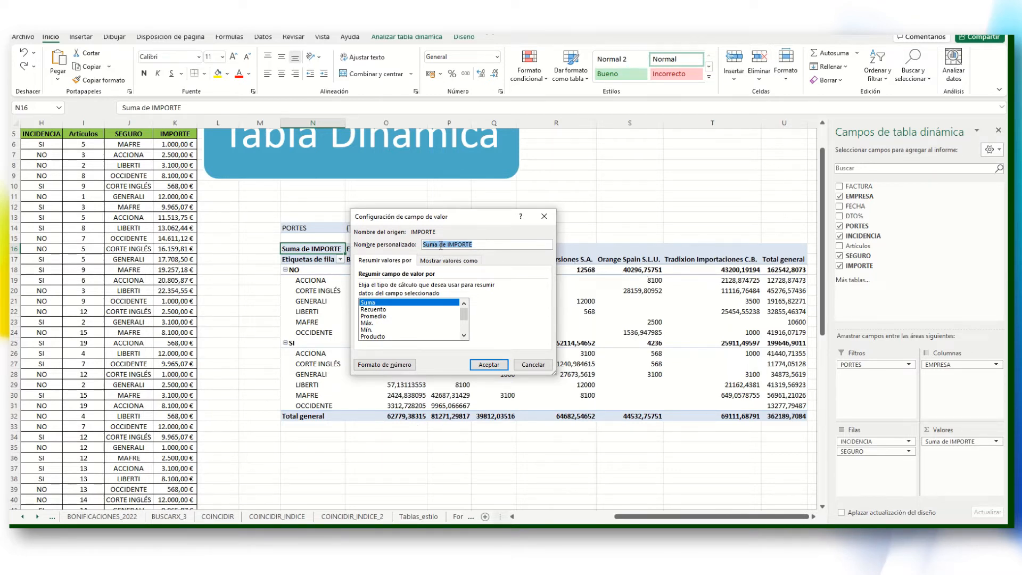
left_click(378, 317)
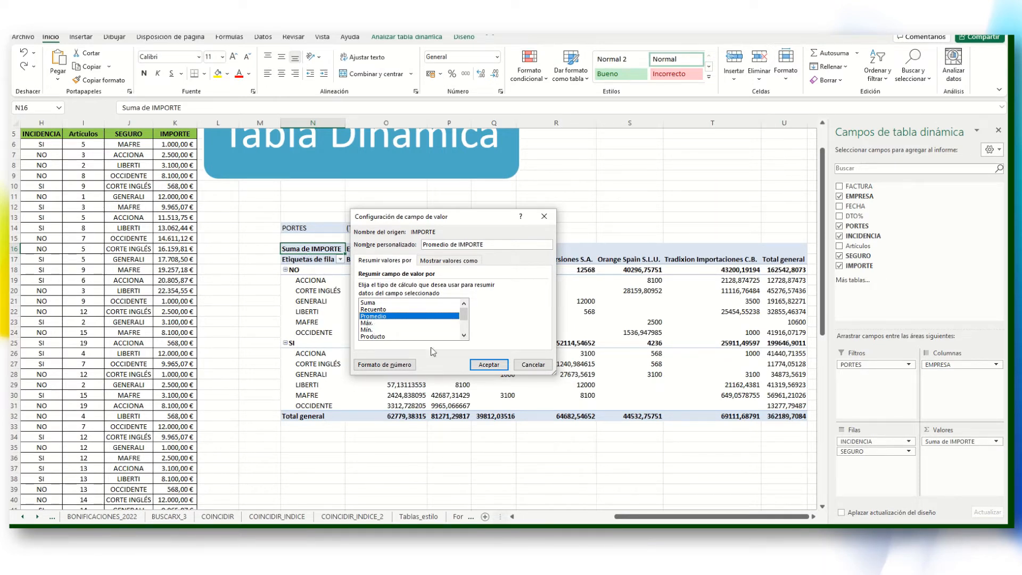
left_click(489, 365)
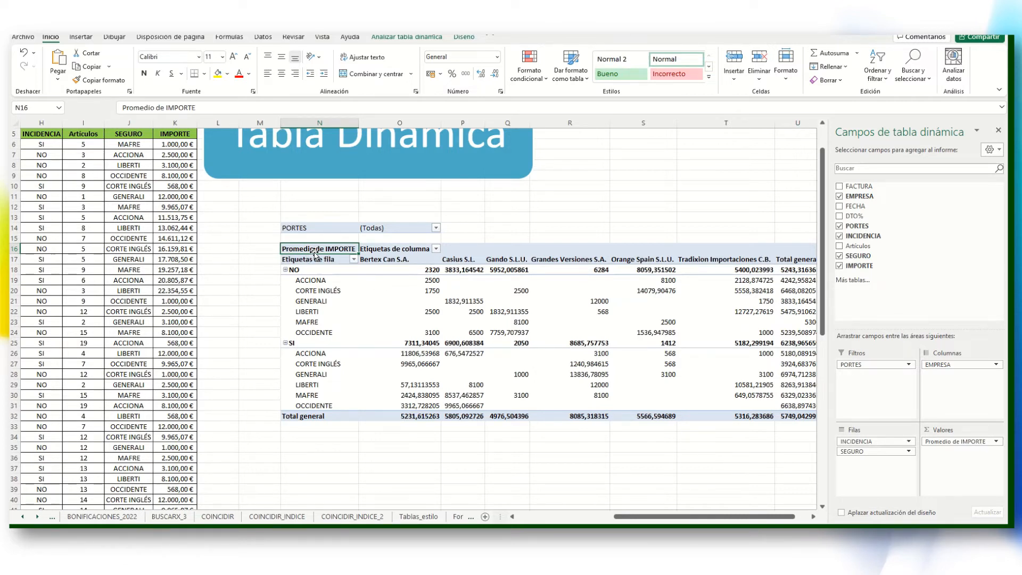
- Show the Promedio de IMPORTE values as % del total general and select the overall grand total cell
left_click(939, 443)
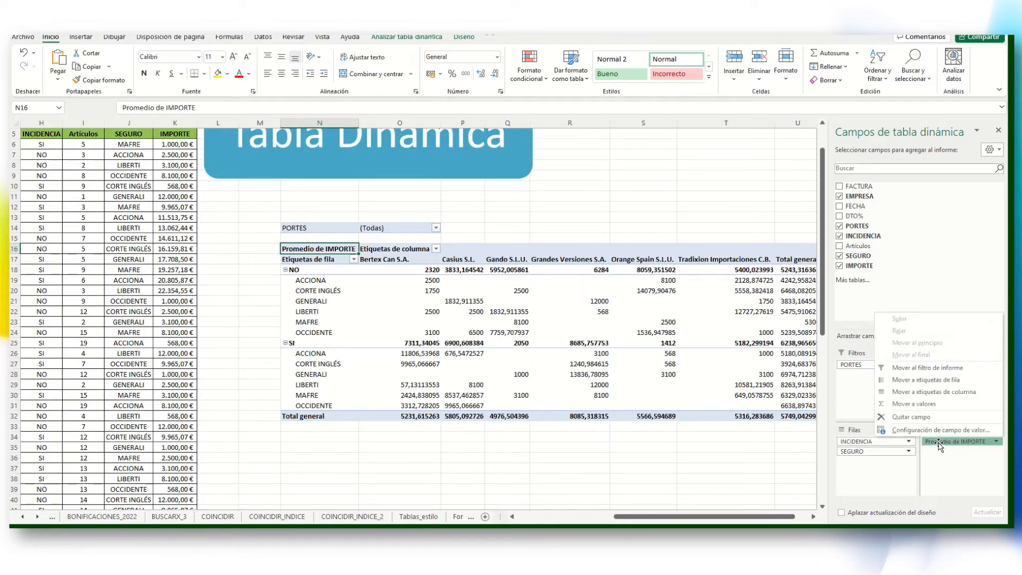
left_click(909, 431)
left_click_drag(437, 214, 452, 154)
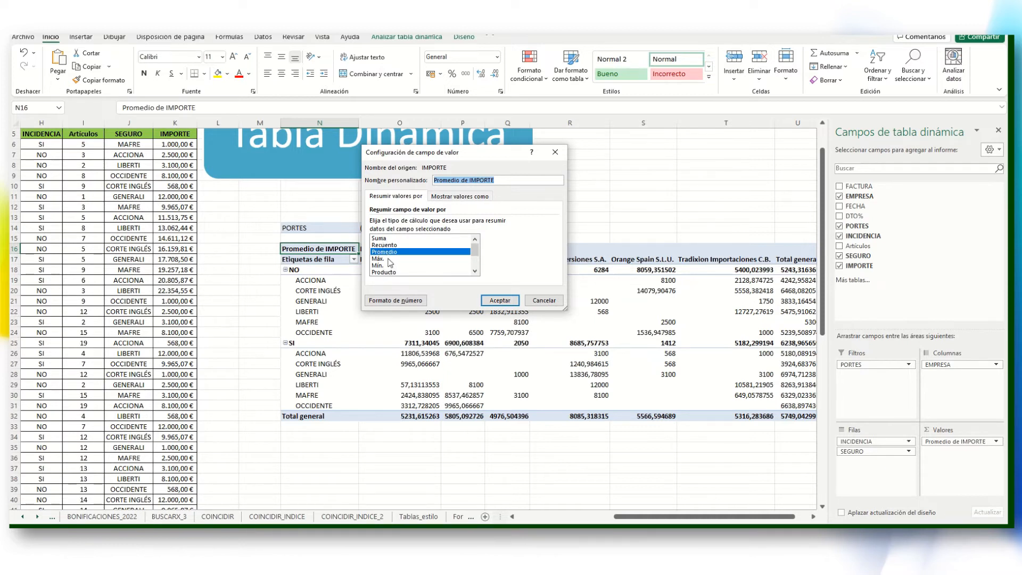
scroll(390, 263, "down", 1)
scroll(390, 263, "up", 1)
left_click(451, 197)
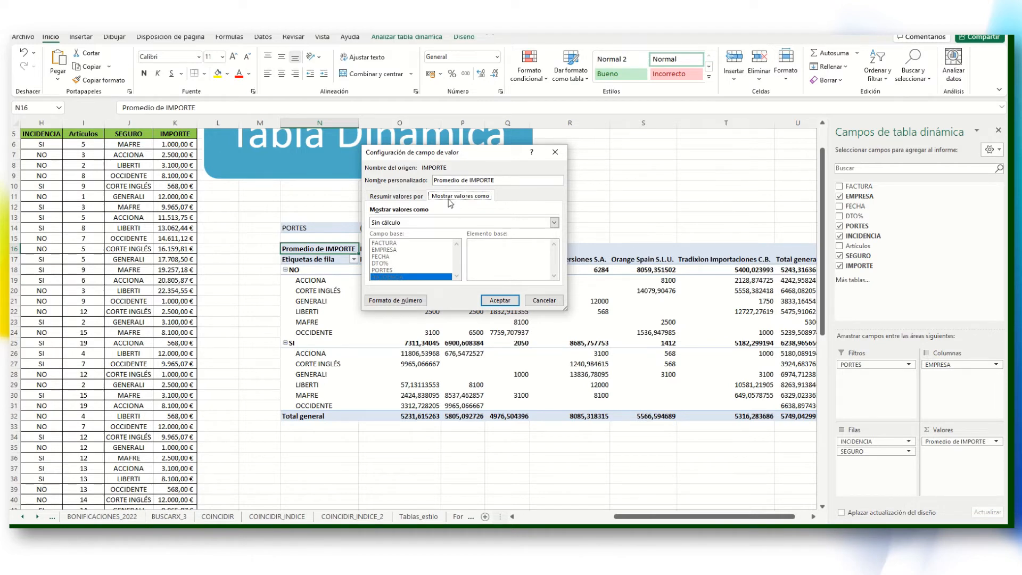
left_click_drag(397, 158, 410, 159)
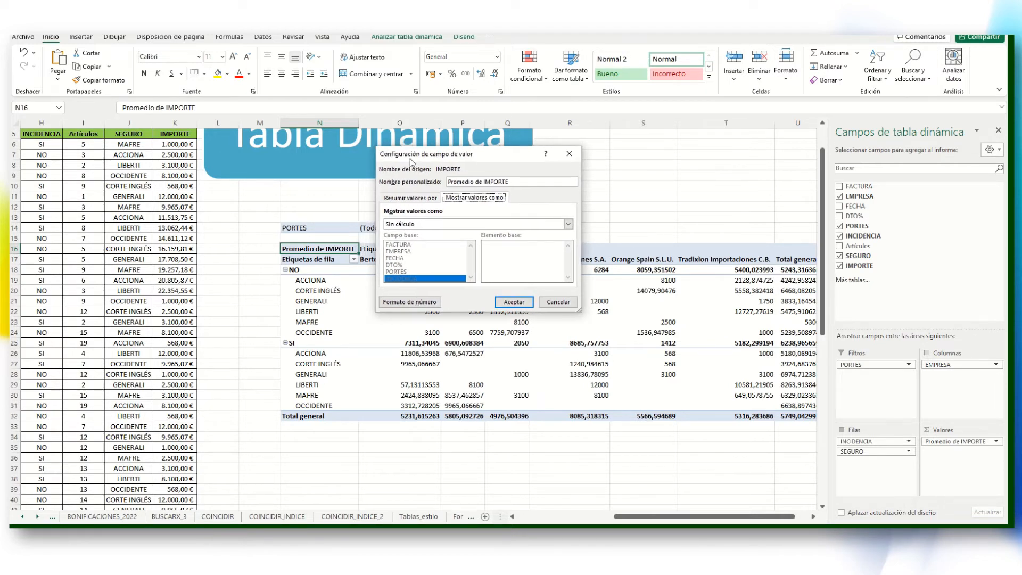
left_click(430, 225)
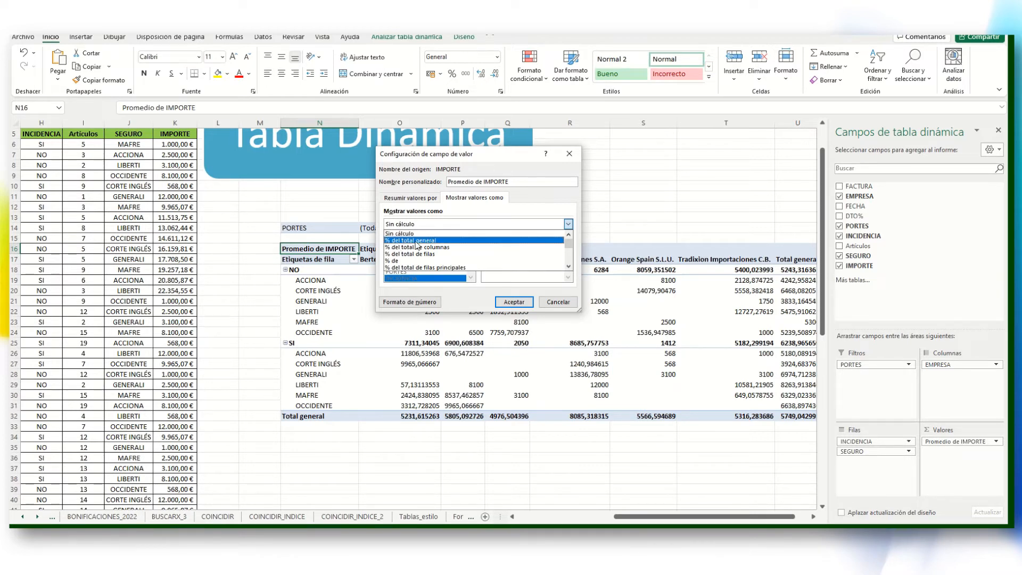
left_click(432, 242)
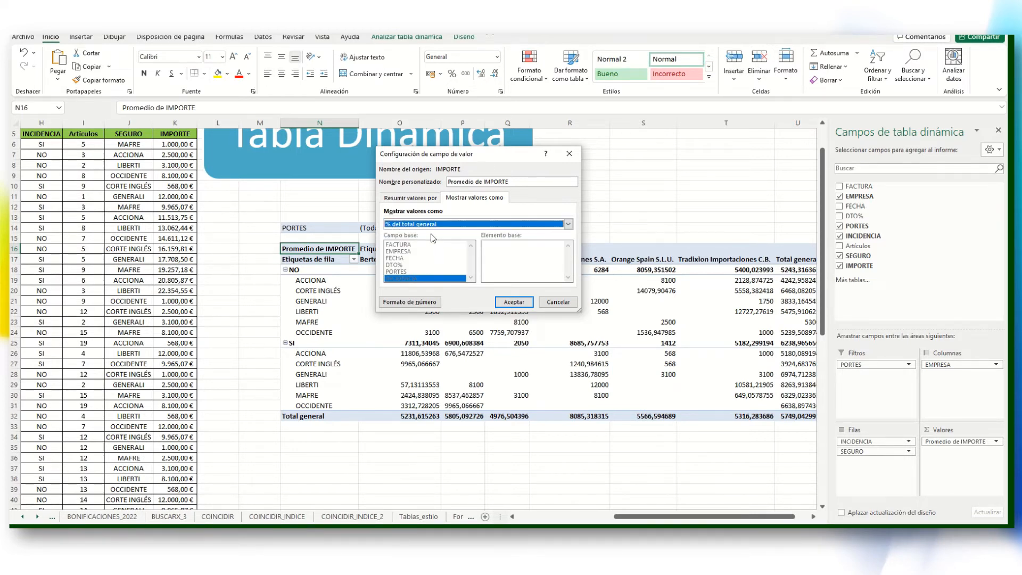
left_click(507, 303)
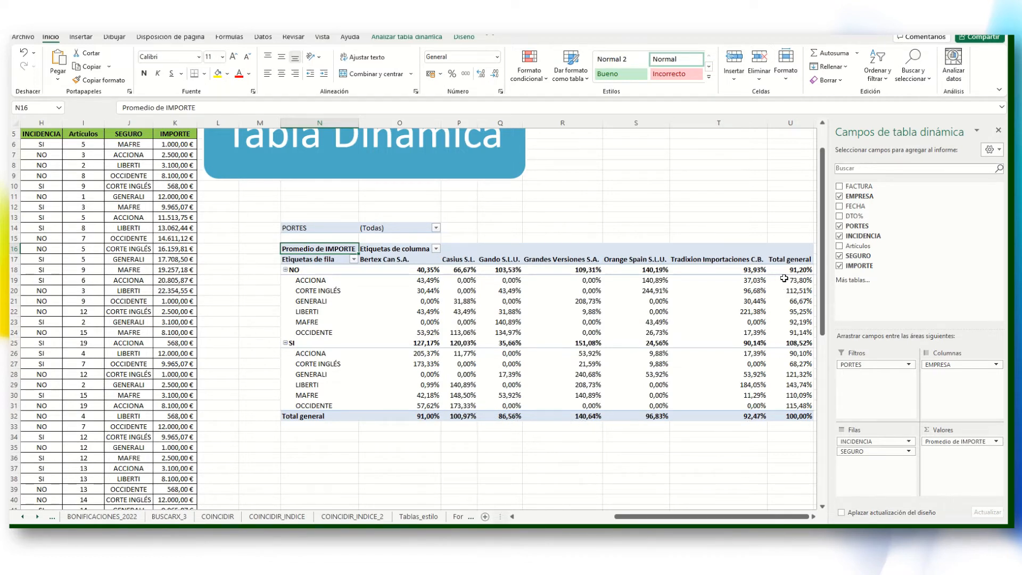
left_click(792, 415)
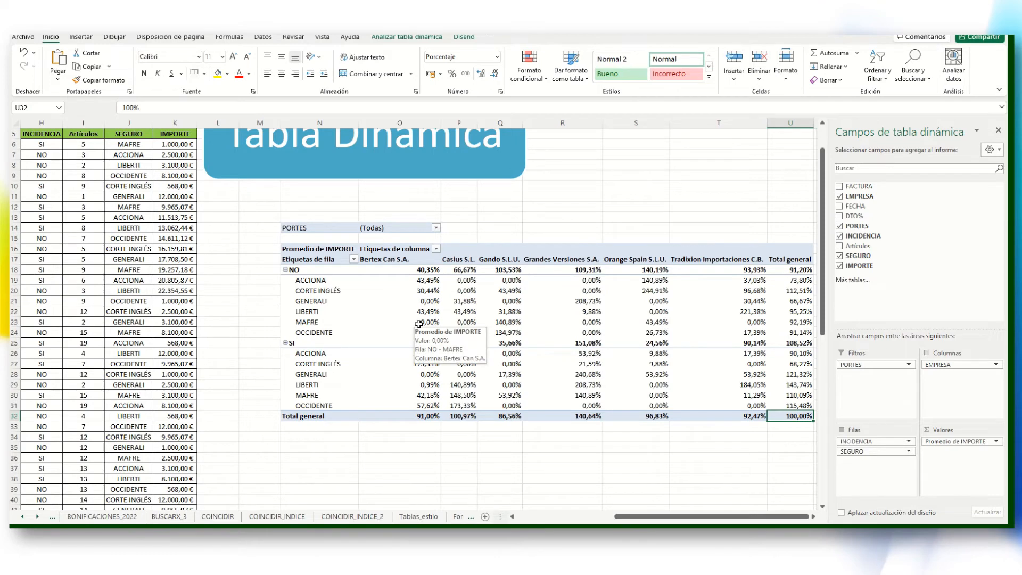
- Set the IMPORTE value field back to Suma and show its values as Sin cálculo
left_click(939, 447)
left_click(917, 434)
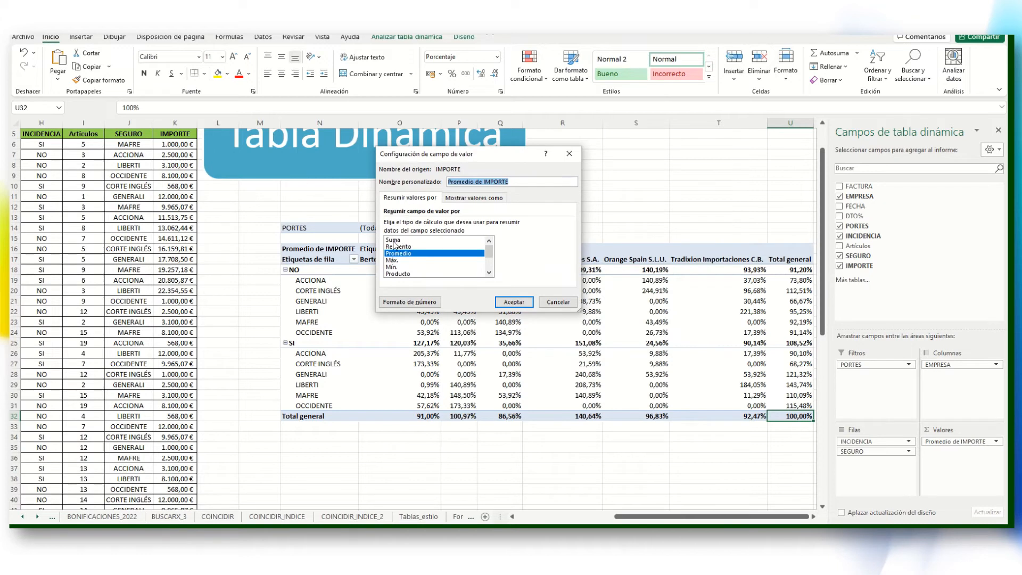
left_click(395, 241)
left_click(461, 200)
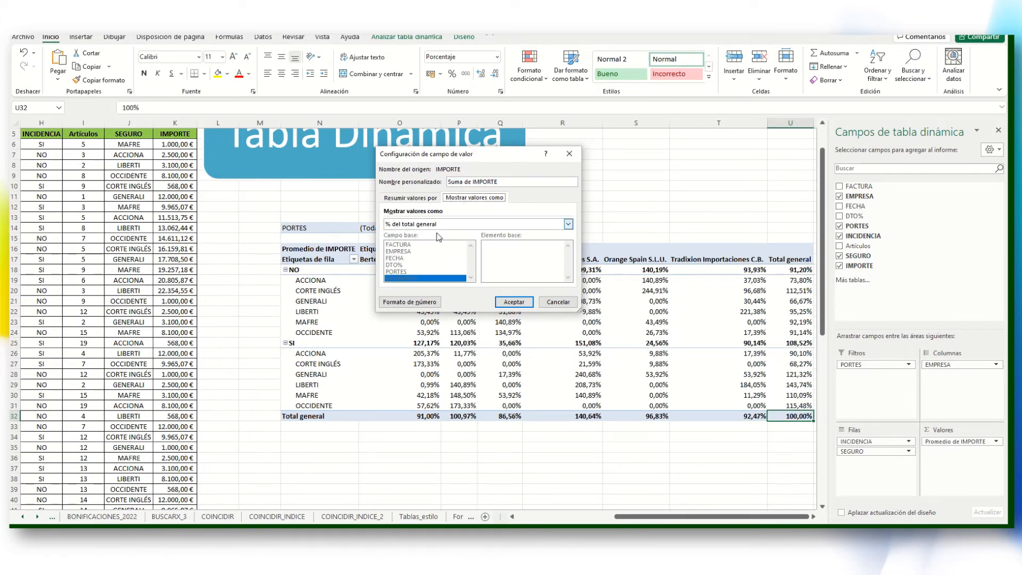
left_click(420, 224)
left_click(408, 234)
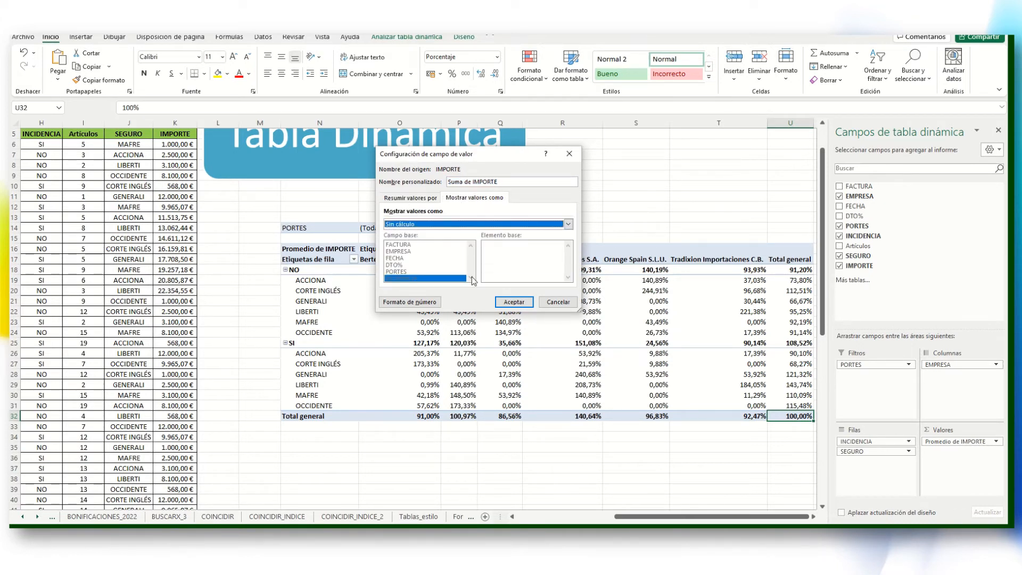
left_click(514, 302)
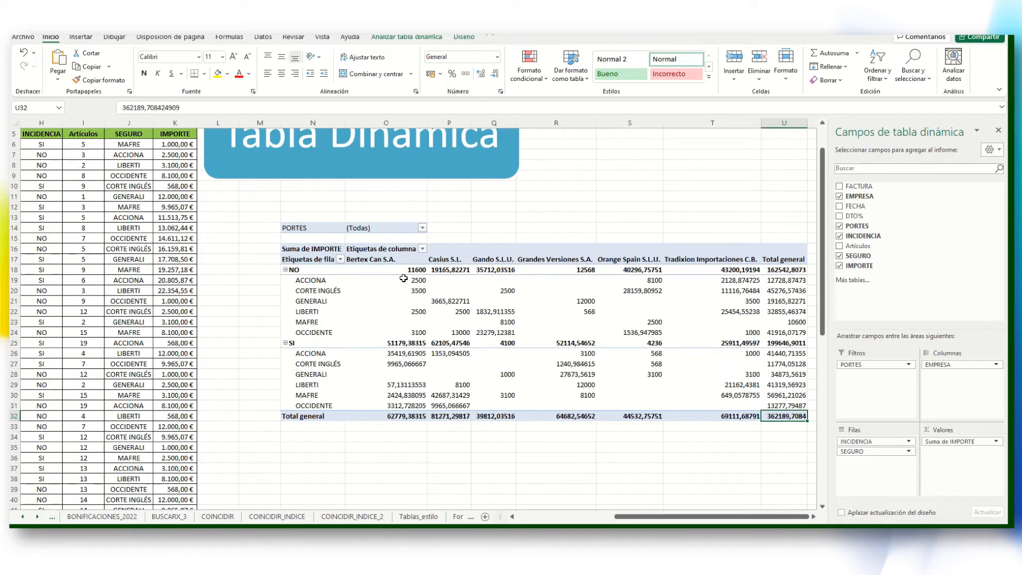
mouse_move(403, 278)
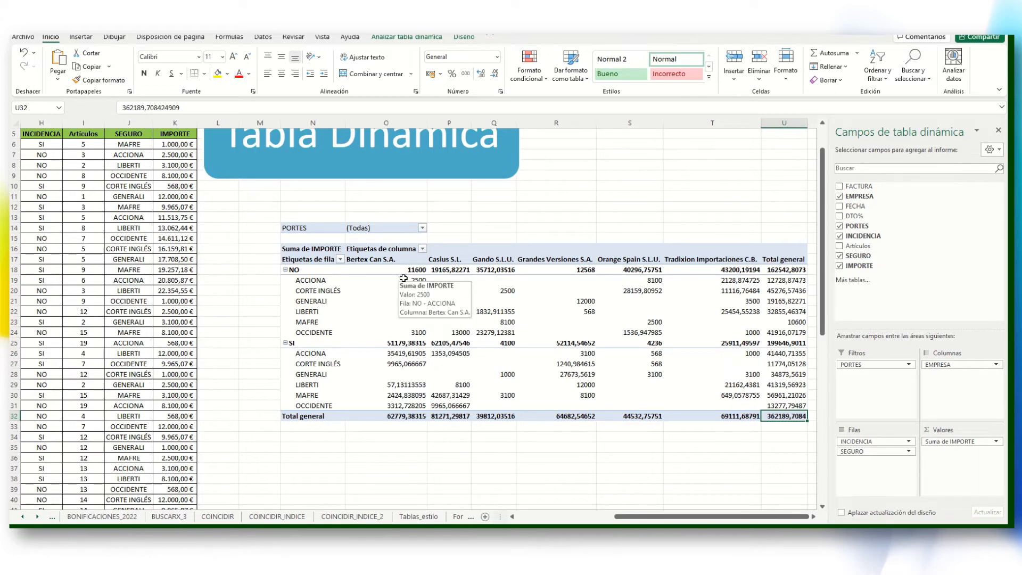
- Set the number format of the Suma de IMPORTE value field to Moneda with the € symbol and two decimals
mouse_move(450, 309)
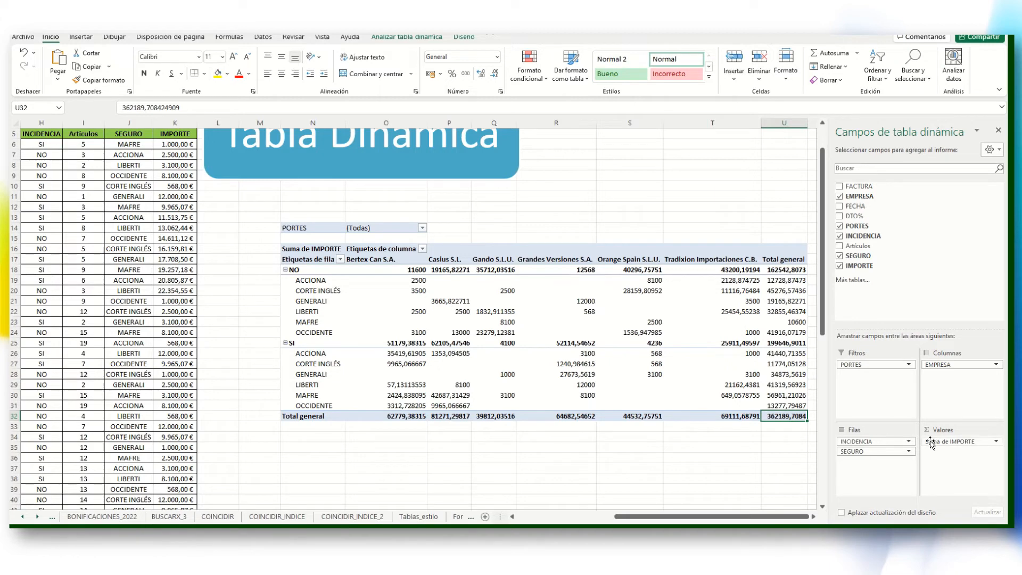
left_click(935, 443)
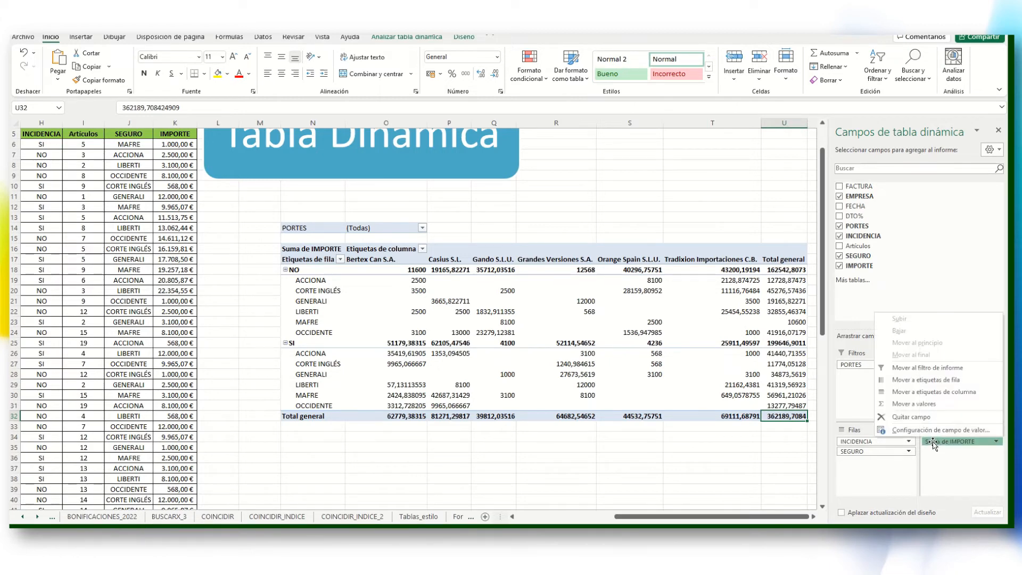
left_click(902, 433)
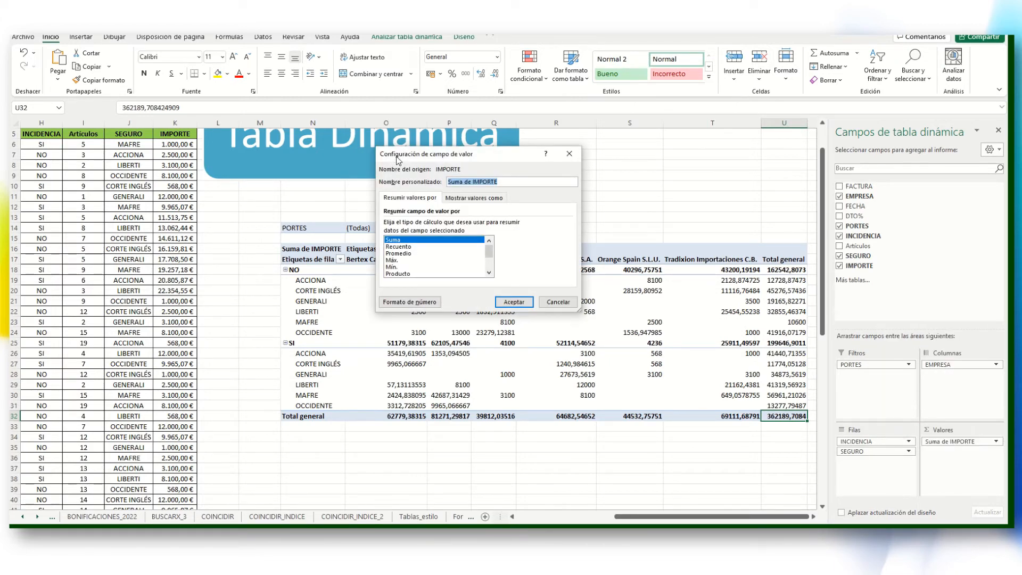
left_click_drag(396, 160, 453, 90)
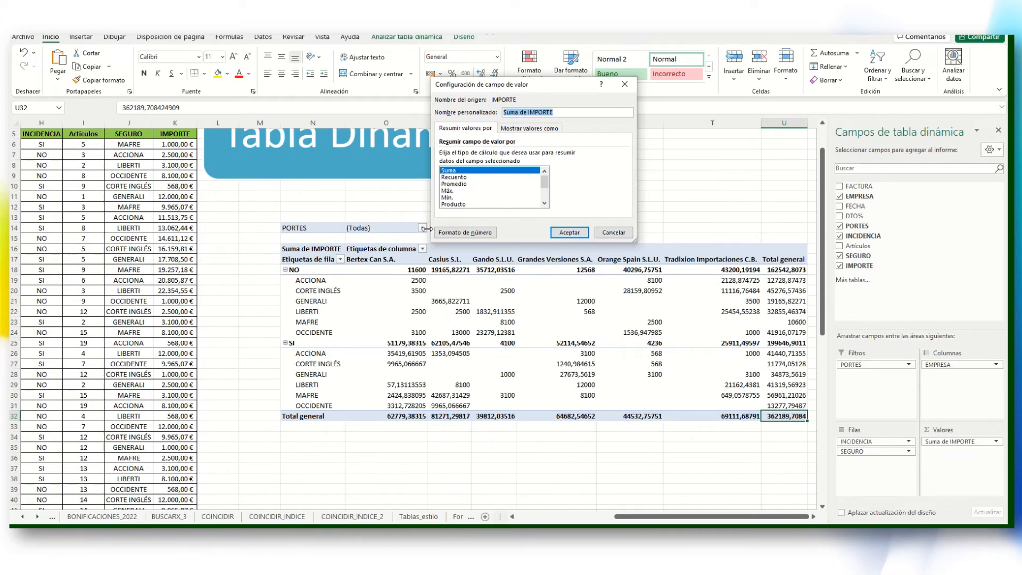
left_click(467, 234)
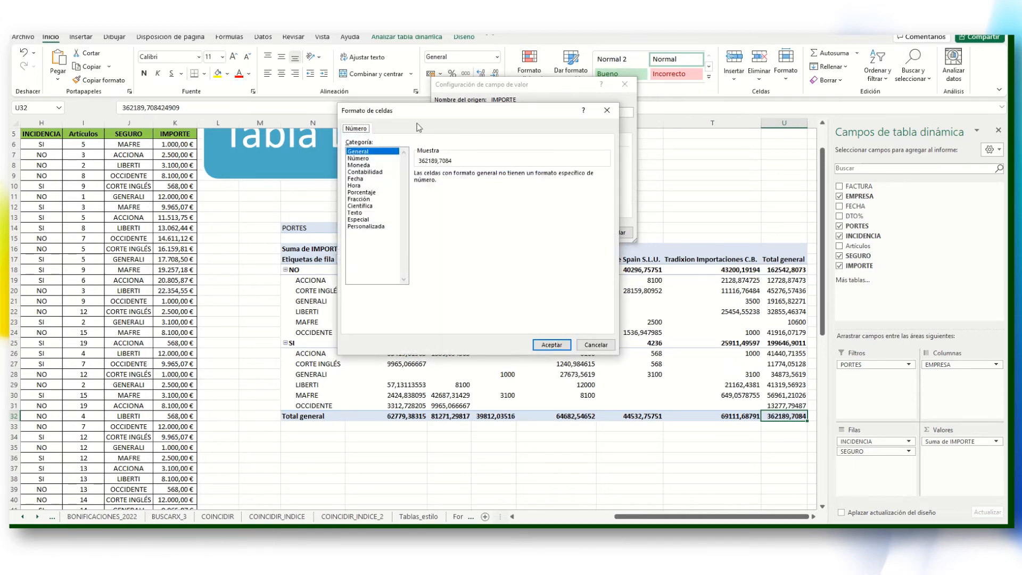
left_click_drag(416, 112, 510, 221)
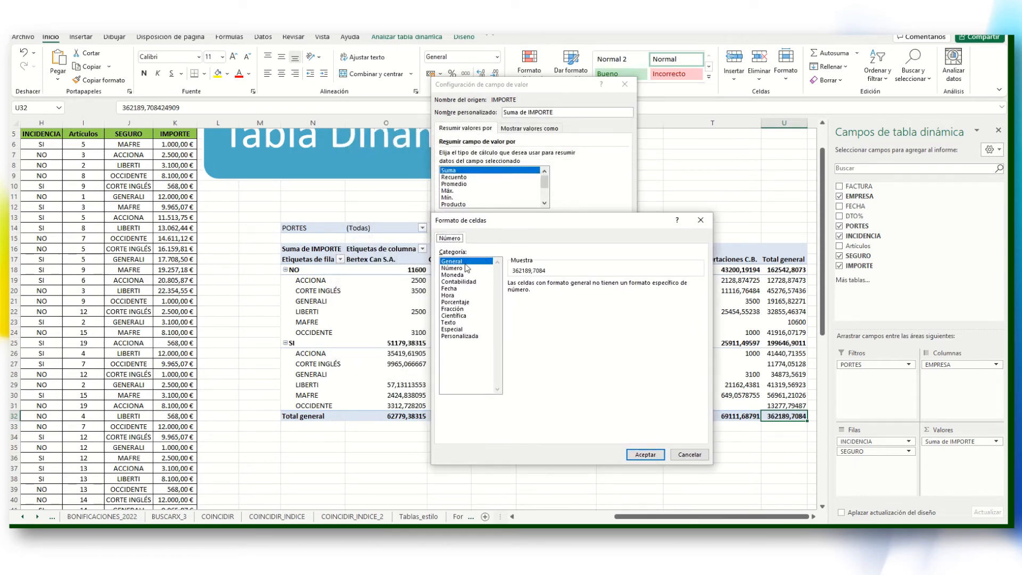
left_click(452, 275)
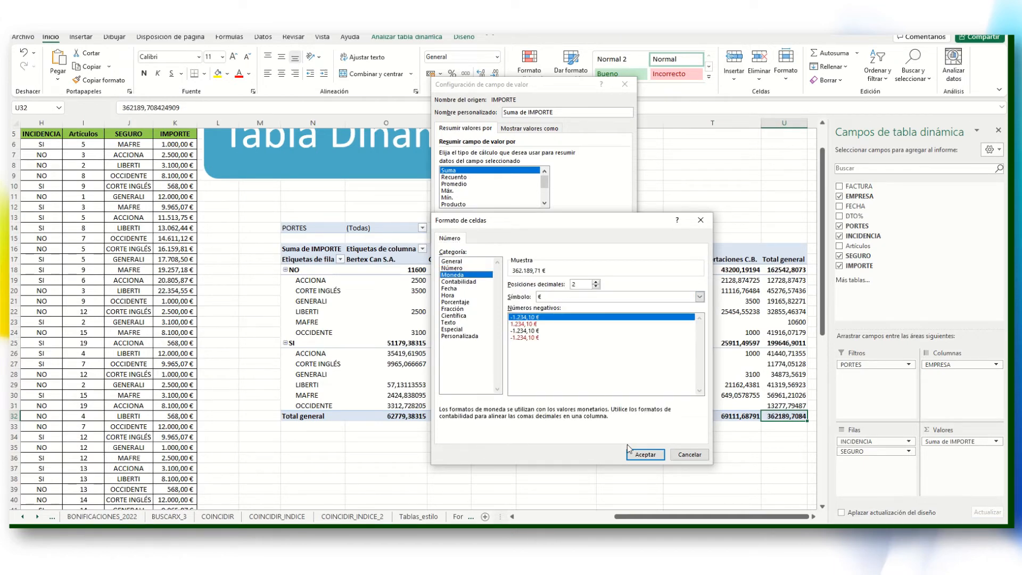
left_click(639, 457)
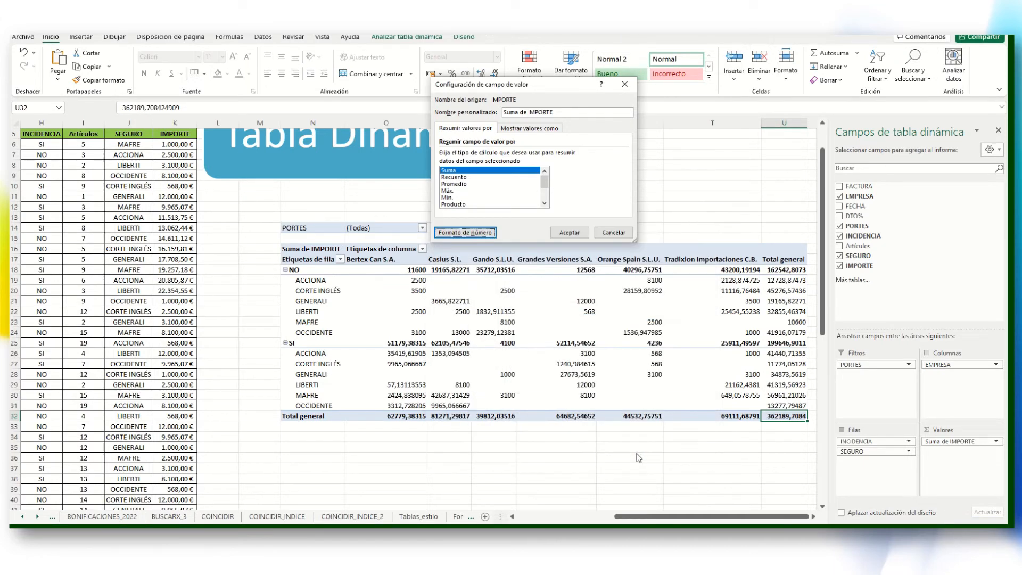
left_click(569, 232)
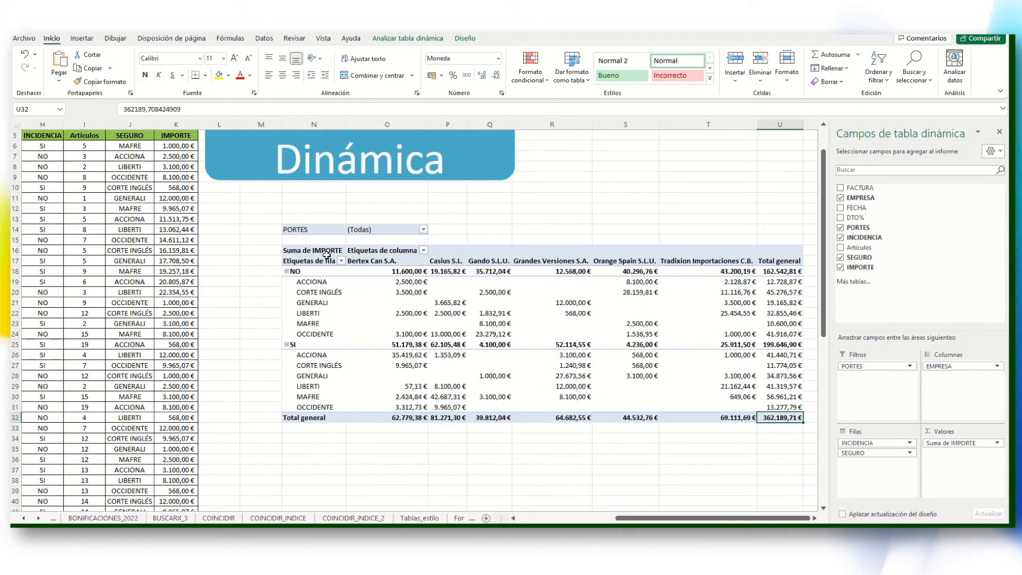
- Apply the green medium style to the pivot table and look at the full gallery of pivot table styles
mouse_move(361, 278)
left_click(579, 84)
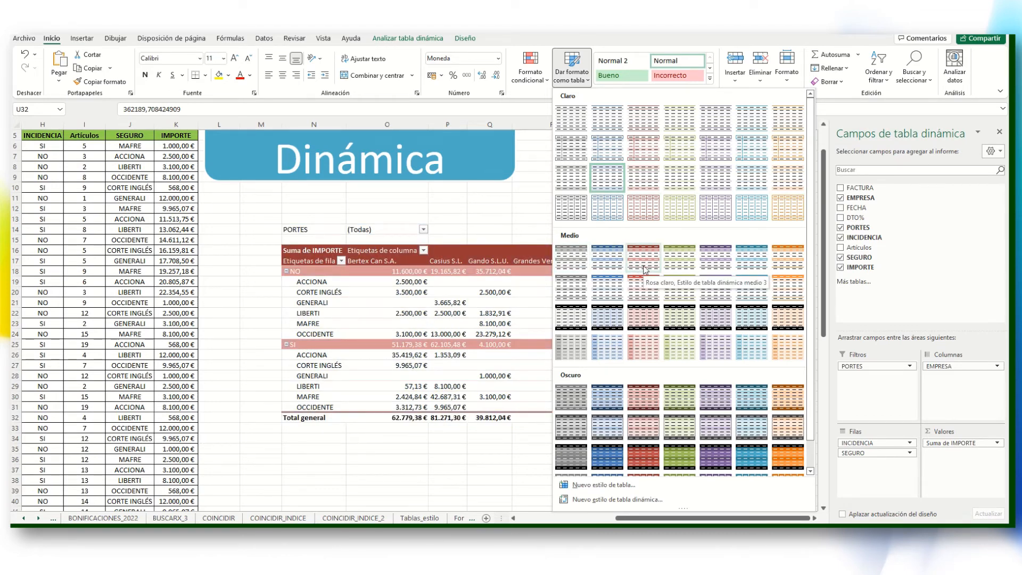
left_click(674, 263)
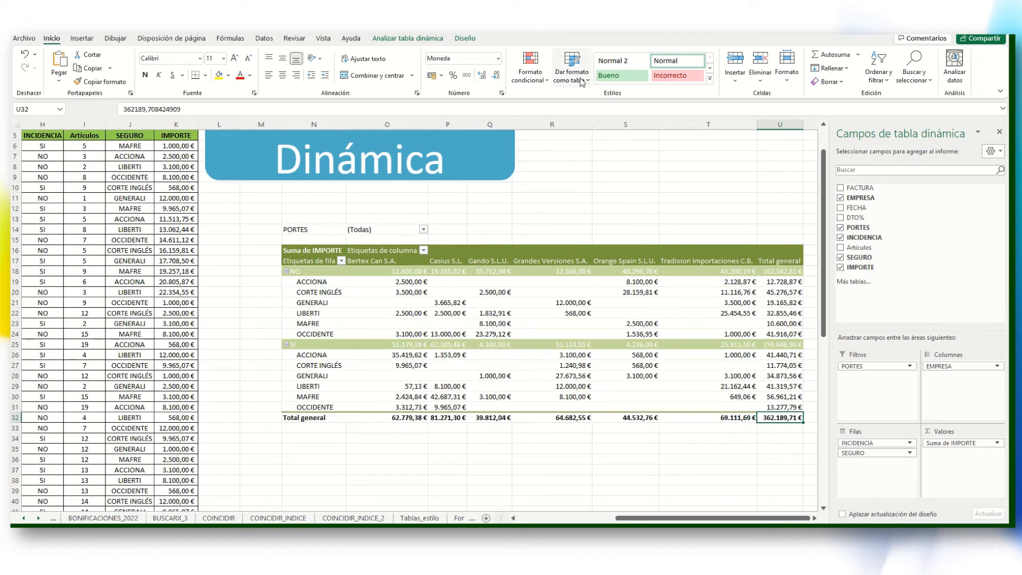
left_click(462, 39)
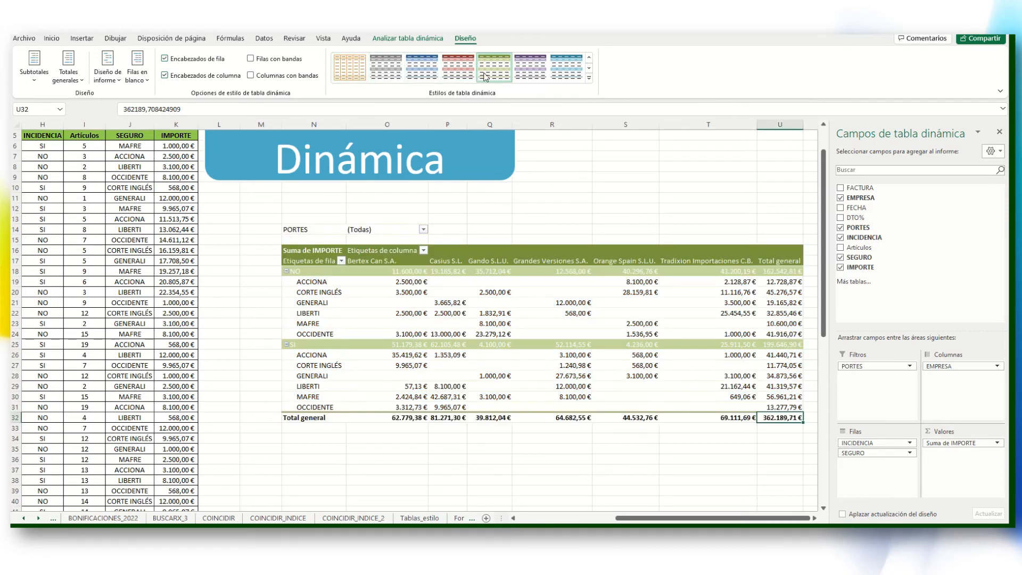
left_click(589, 77)
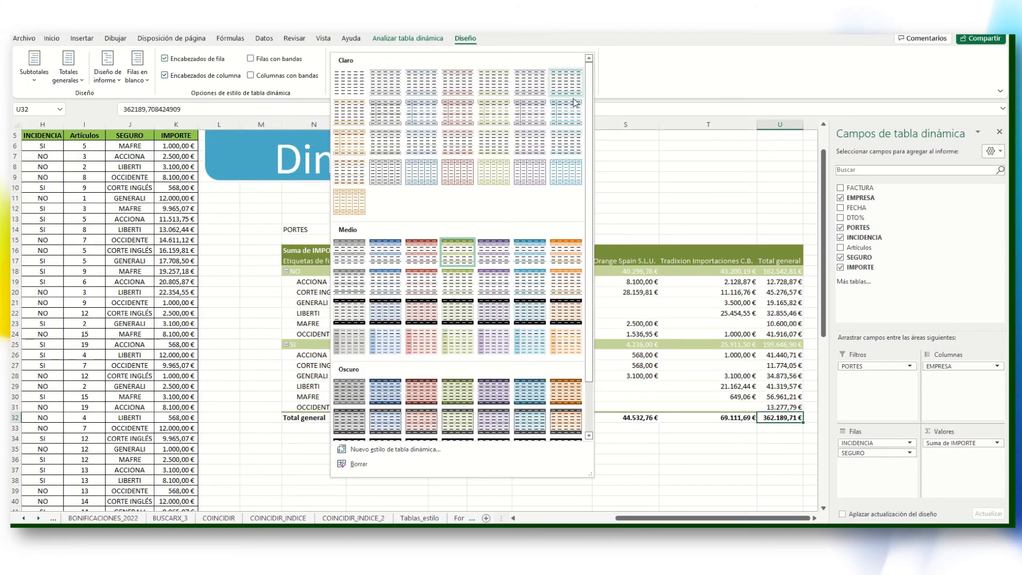
left_click(326, 56)
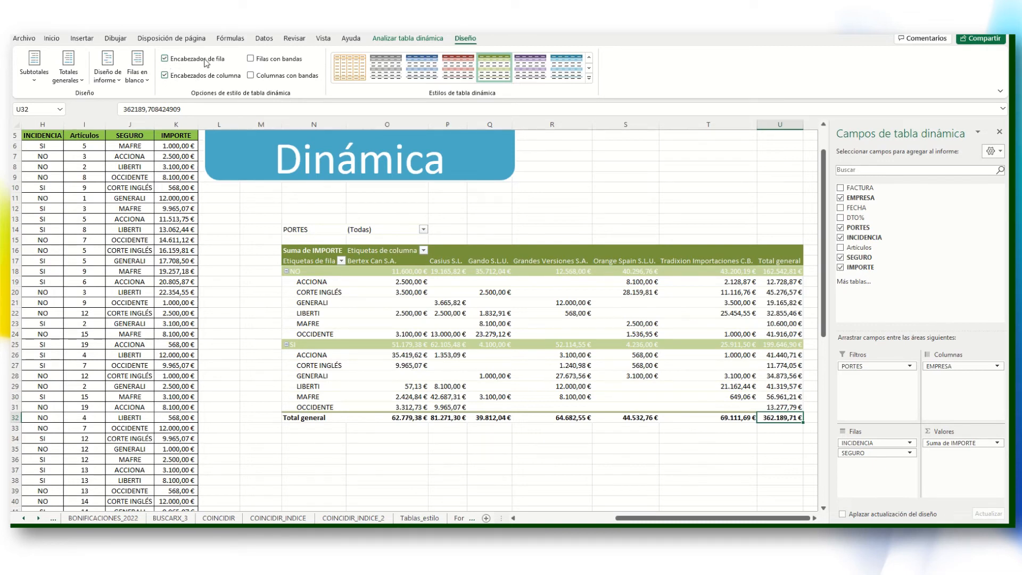
- Toggle the pivot table's Encabezados de fila style option off and on several times, leaving it enabled
left_click(165, 59)
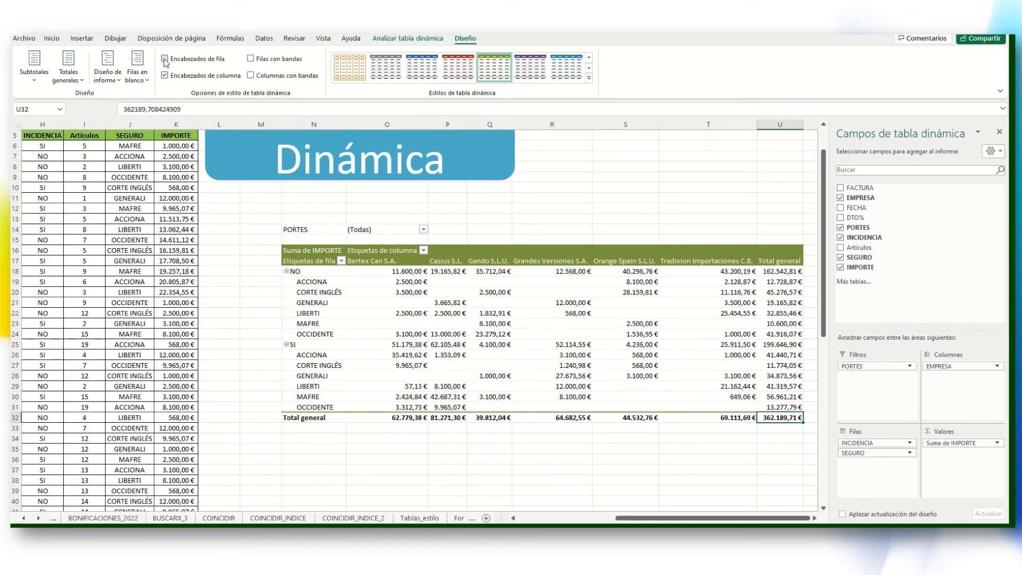
left_click(165, 59)
left_click(165, 59)
left_click(165, 59)
left_click(165, 59)
left_click(165, 59)
left_click(165, 59)
left_click(165, 59)
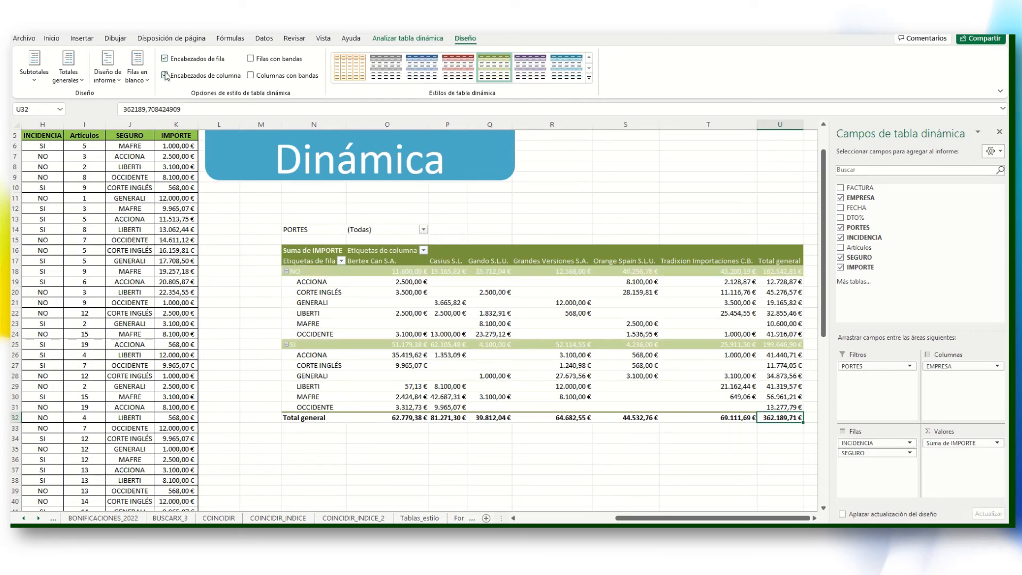
- Toggle the pivot table's Encabezados de columna style option off and on, leaving it enabled
left_click(165, 75)
left_click(165, 76)
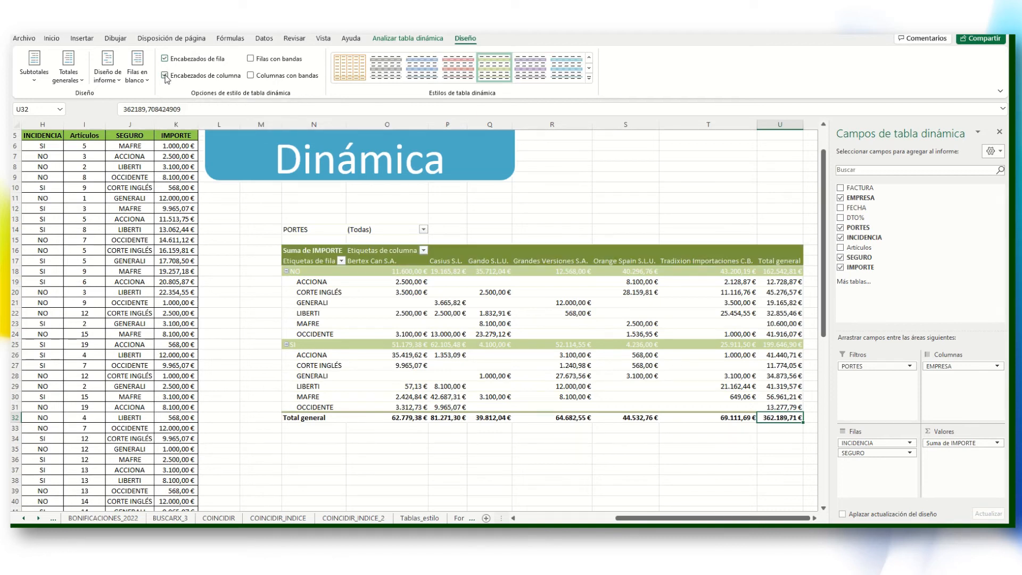
left_click(165, 76)
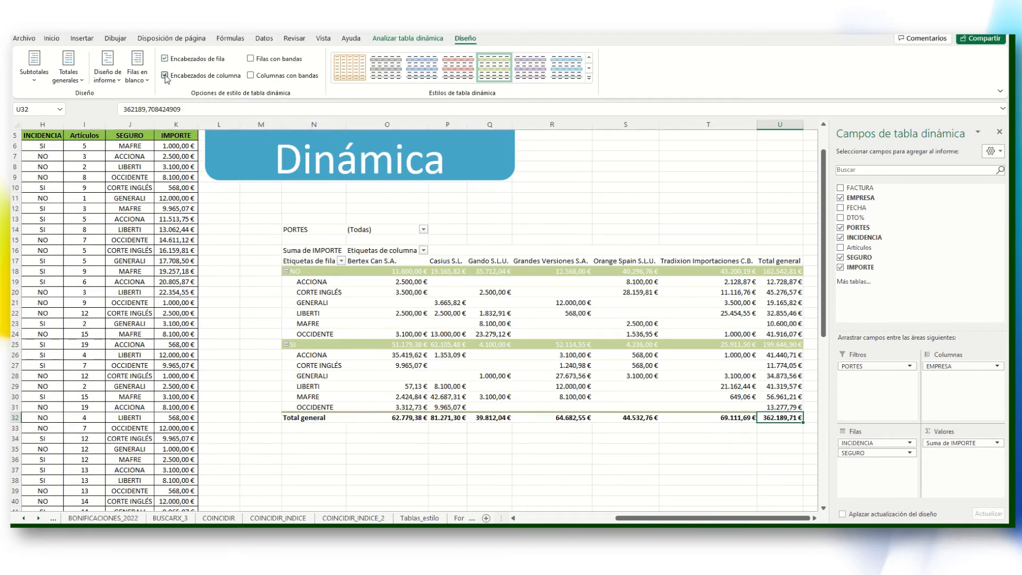
left_click(165, 76)
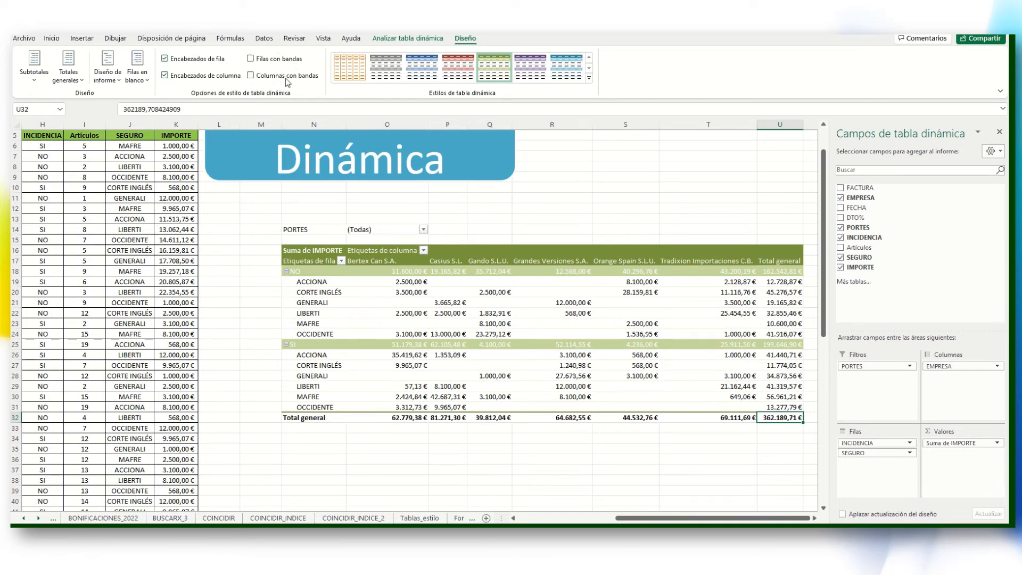
- Try the banded row and column options on the pivot table, leaving both Columnas con bandas and Filas con bandas enabled
left_click(251, 59)
left_click(251, 59)
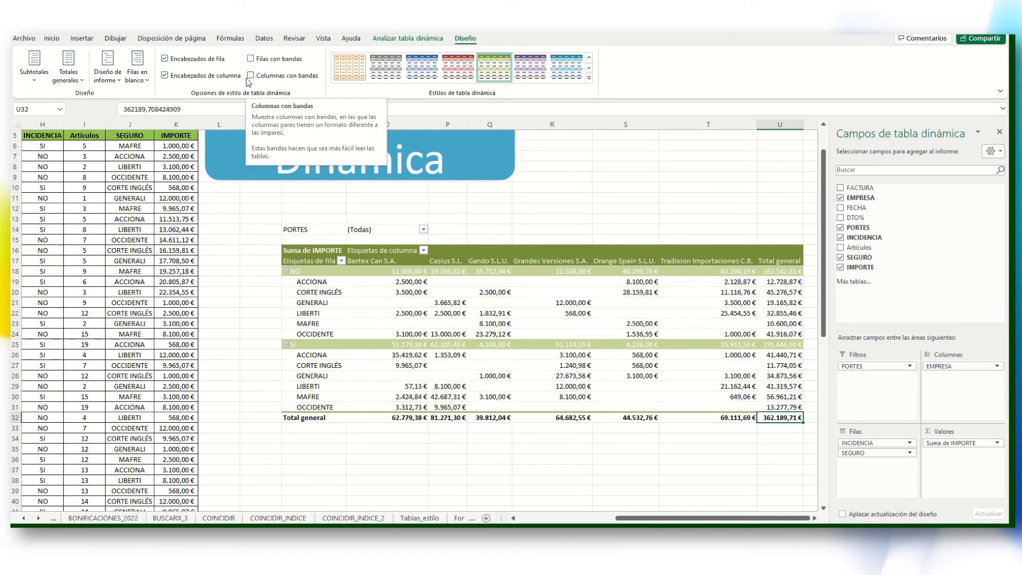
left_click(250, 76)
left_click(251, 80)
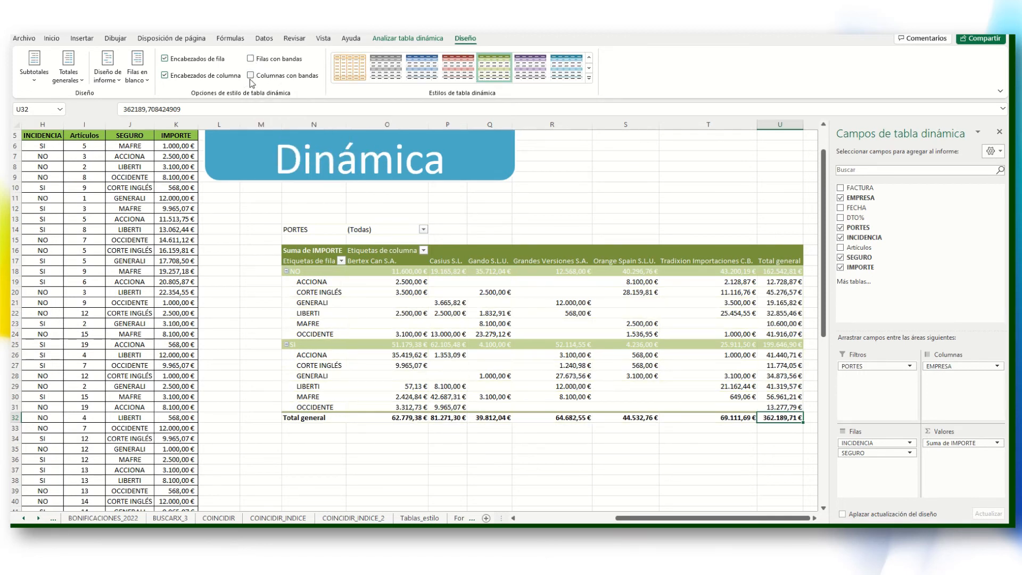
left_click(252, 78)
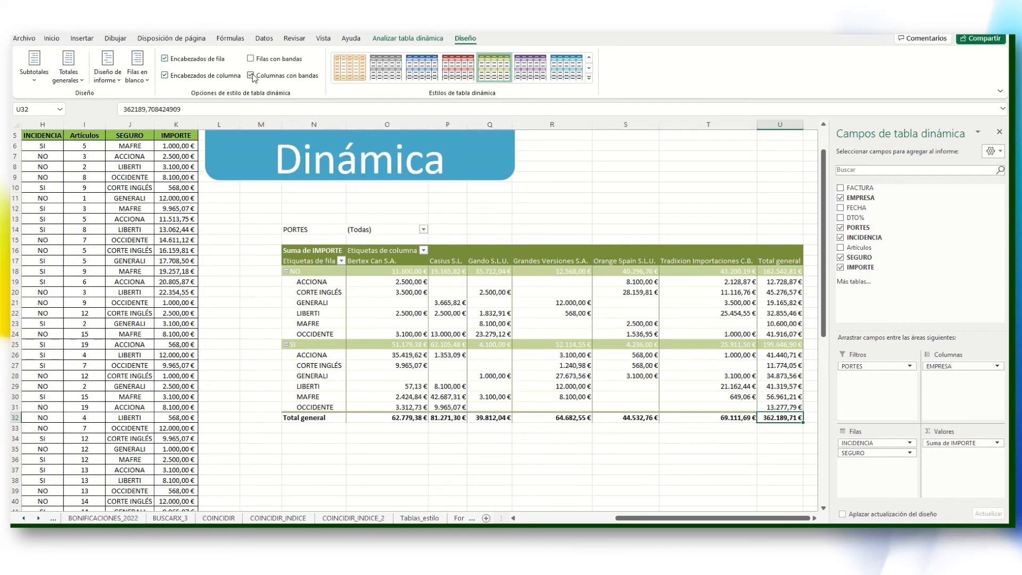
left_click(252, 61)
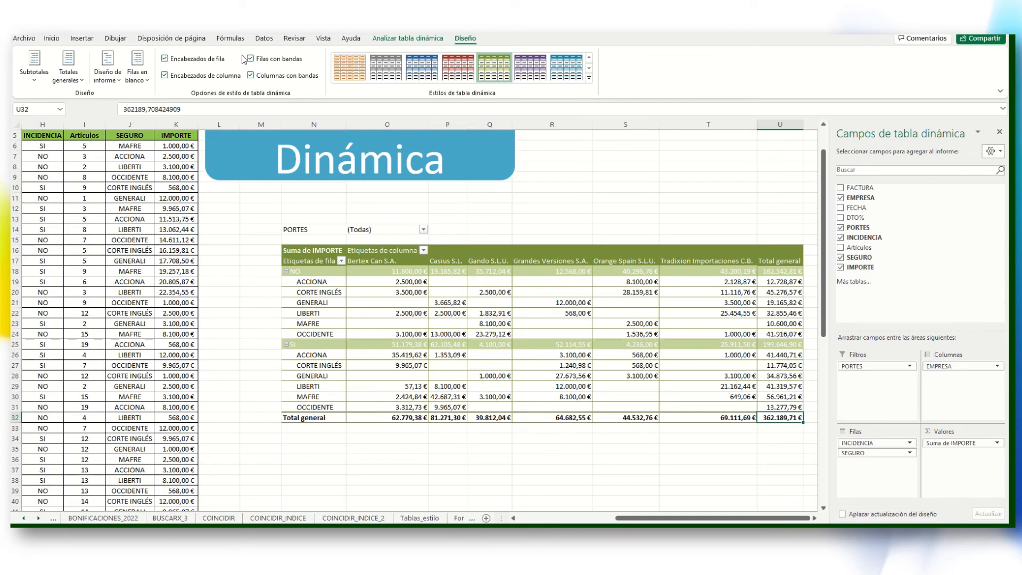
- Insert a blank line after each item in the pivot table and remove those blank lines again
left_click(55, 40)
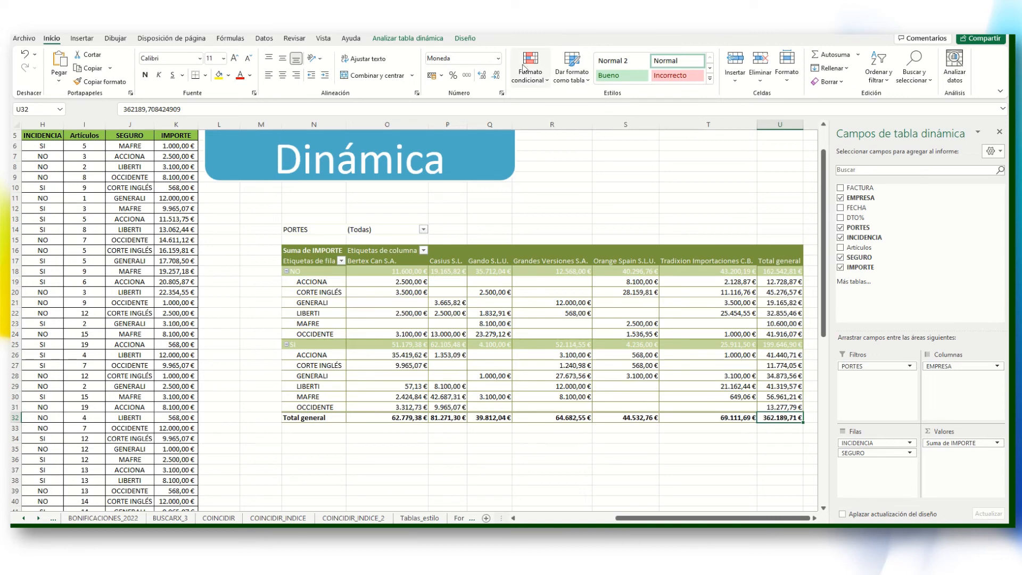
left_click(472, 41)
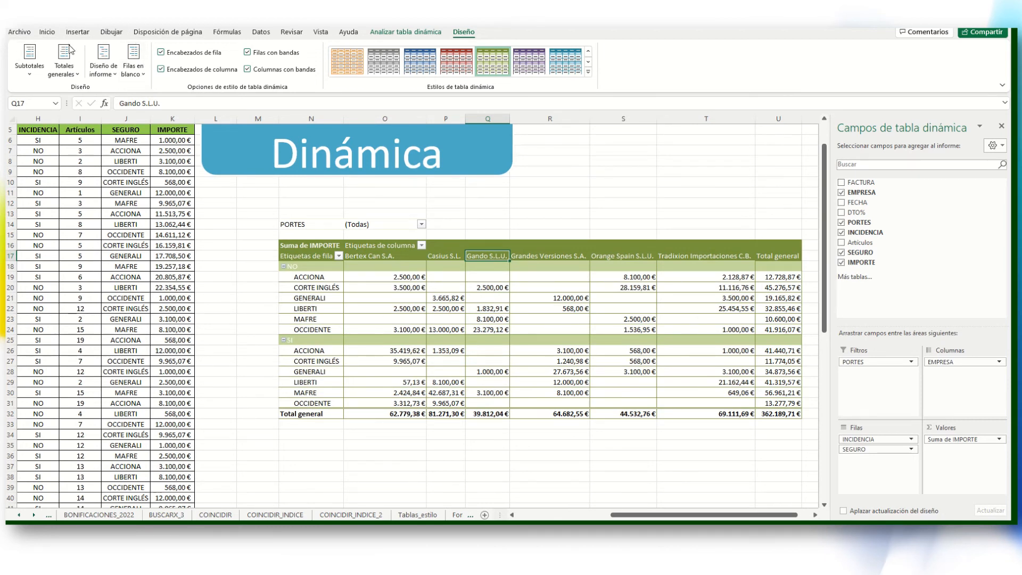
left_click(143, 76)
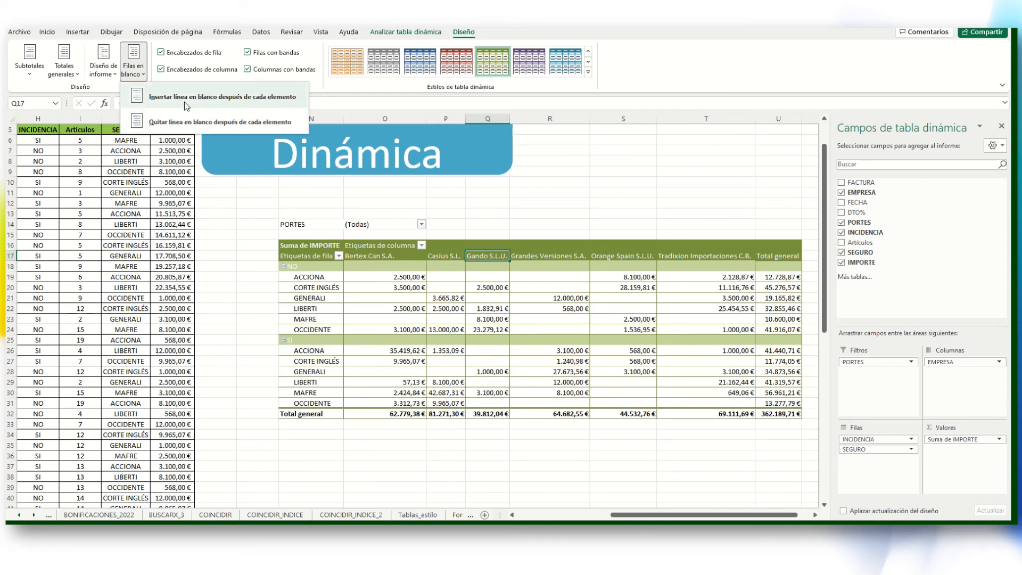
left_click(186, 98)
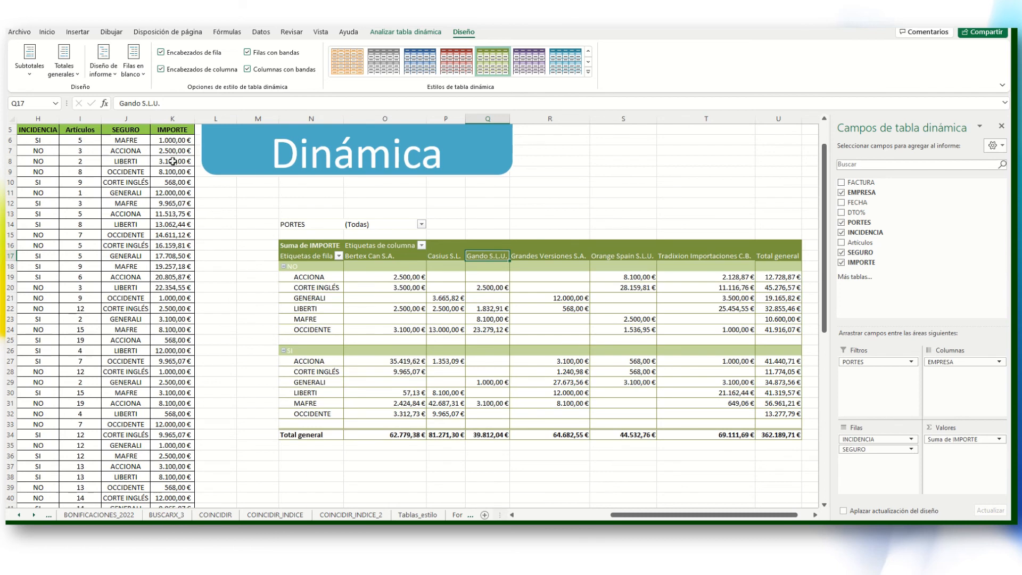
left_click(133, 61)
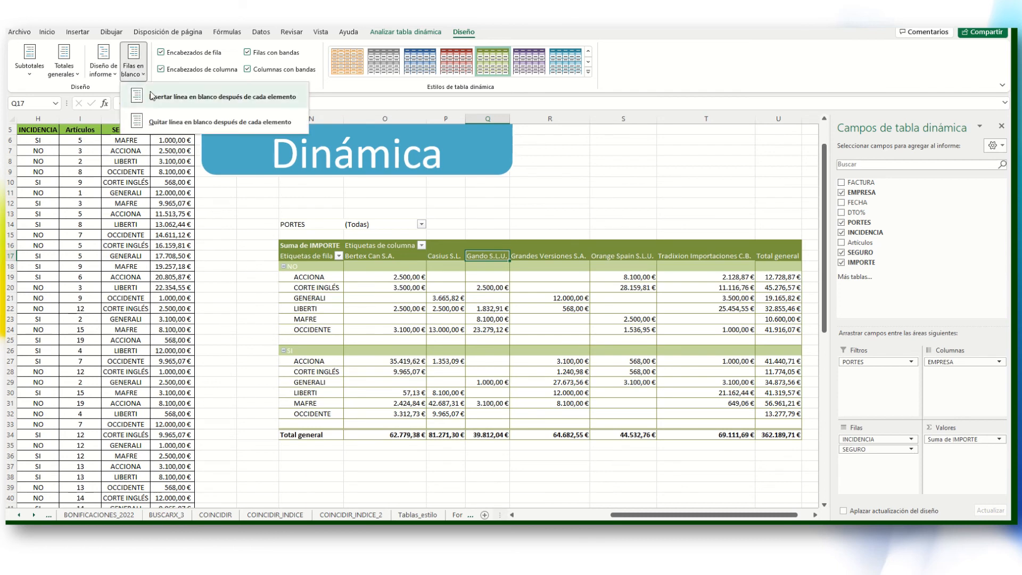
left_click(166, 121)
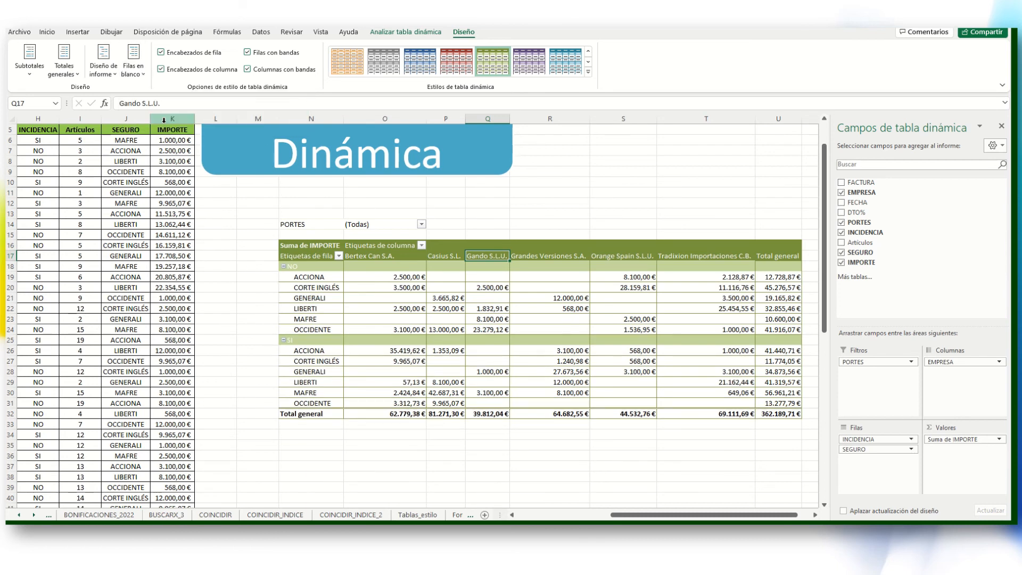
- Show the pivot table report in formato de esquema and switch it to formato tabular
left_click(110, 74)
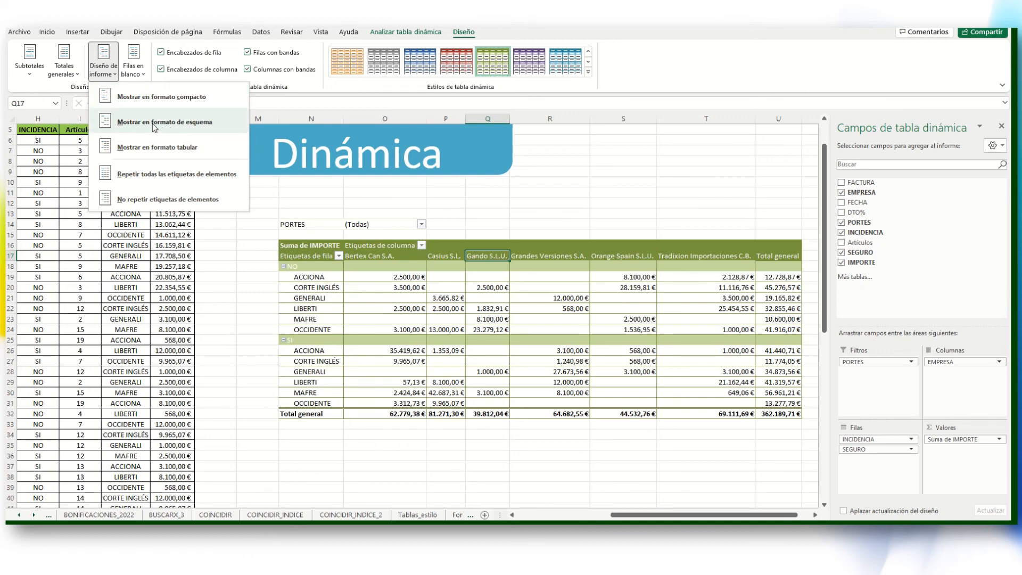
left_click(165, 125)
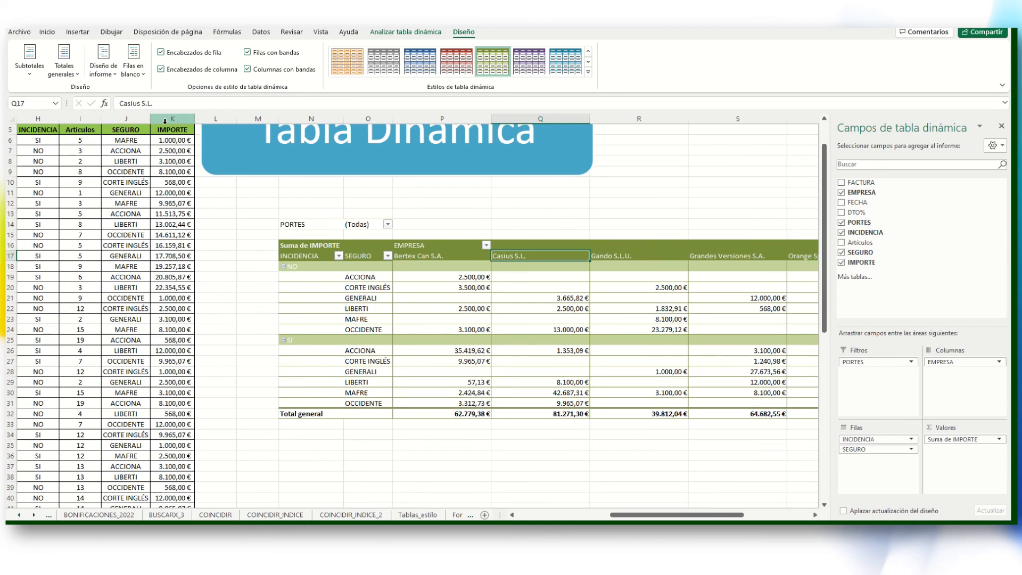
left_click(116, 80)
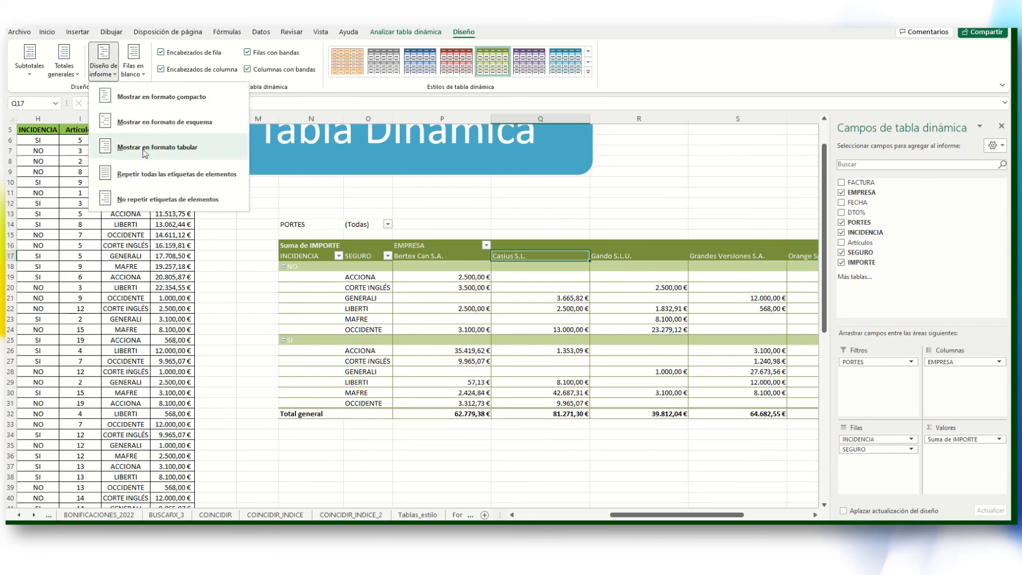
left_click(146, 150)
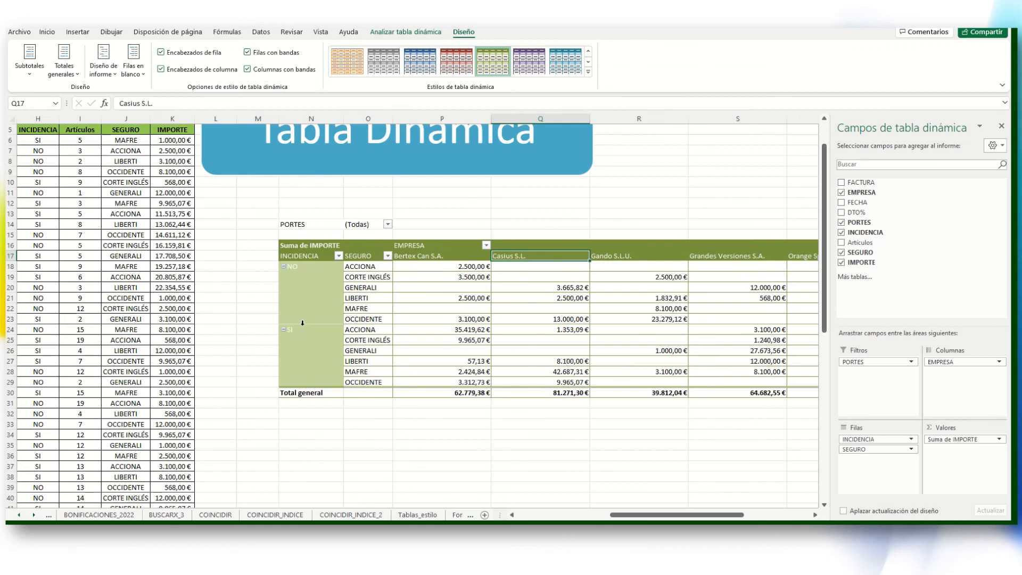
- Insert a blank line after each INCIDENCIA item in the tabular pivot table
left_click(136, 74)
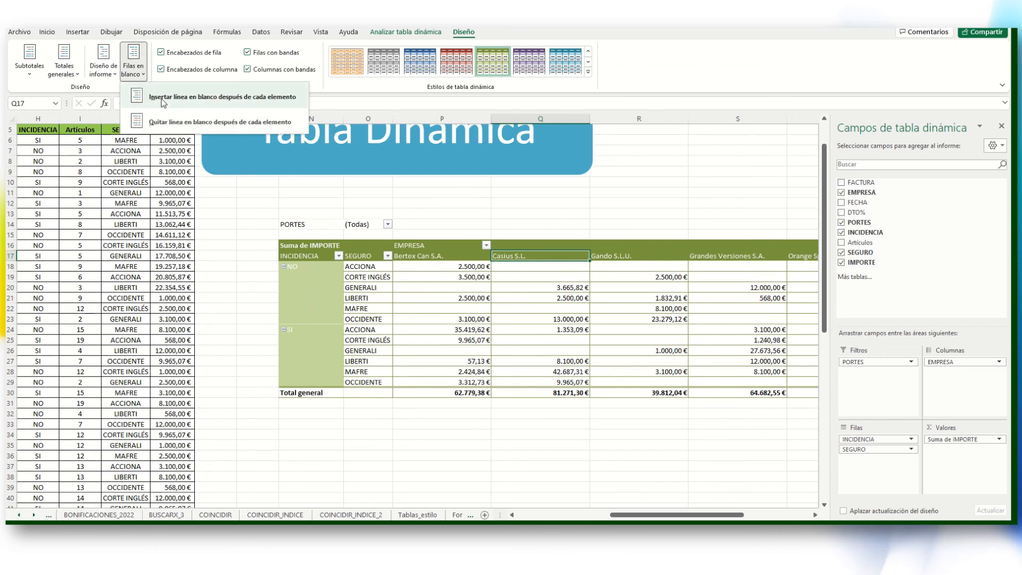
left_click(163, 98)
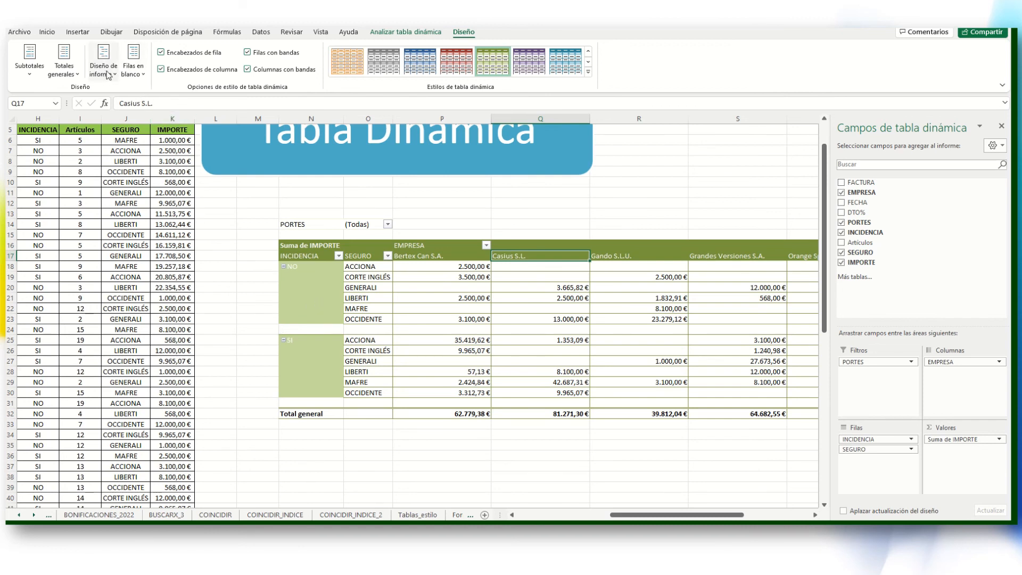
- Enable the pivot table's grand totals with Activado para filas y columnas
left_click(64, 66)
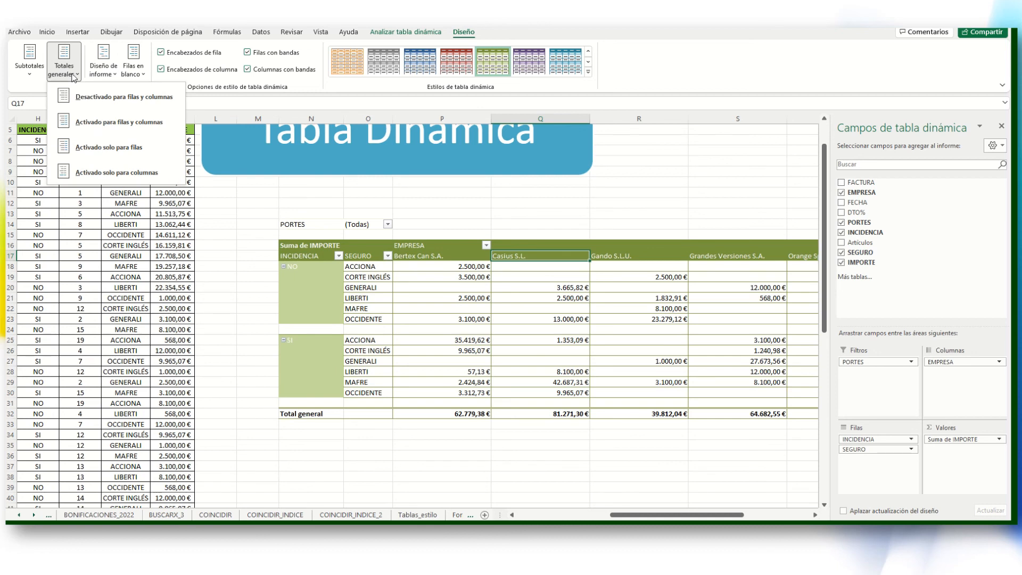
left_click(91, 123)
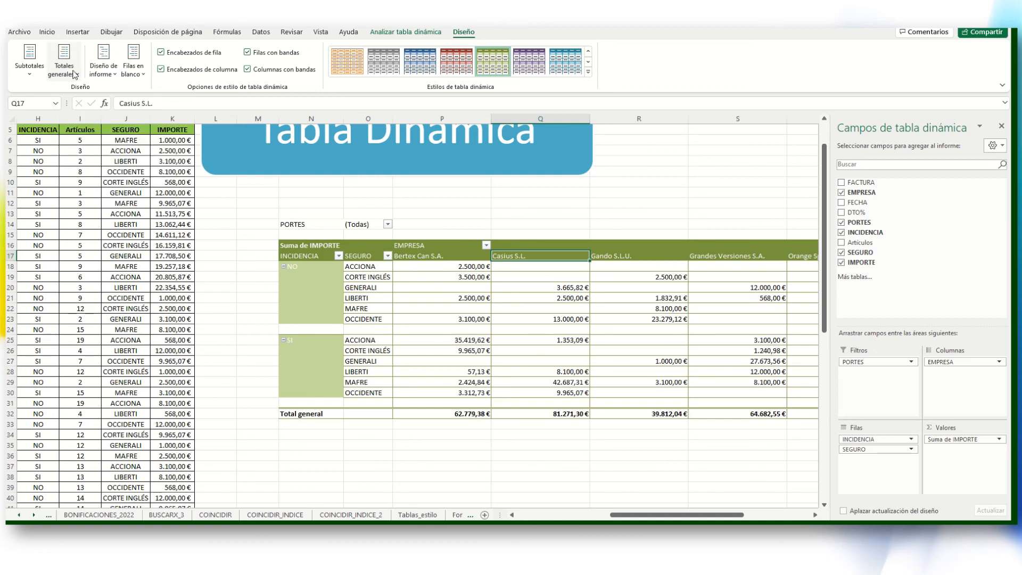
- Show all pivot table subtotals at the bottom of each group, and switch them to the top of the group
left_click(34, 75)
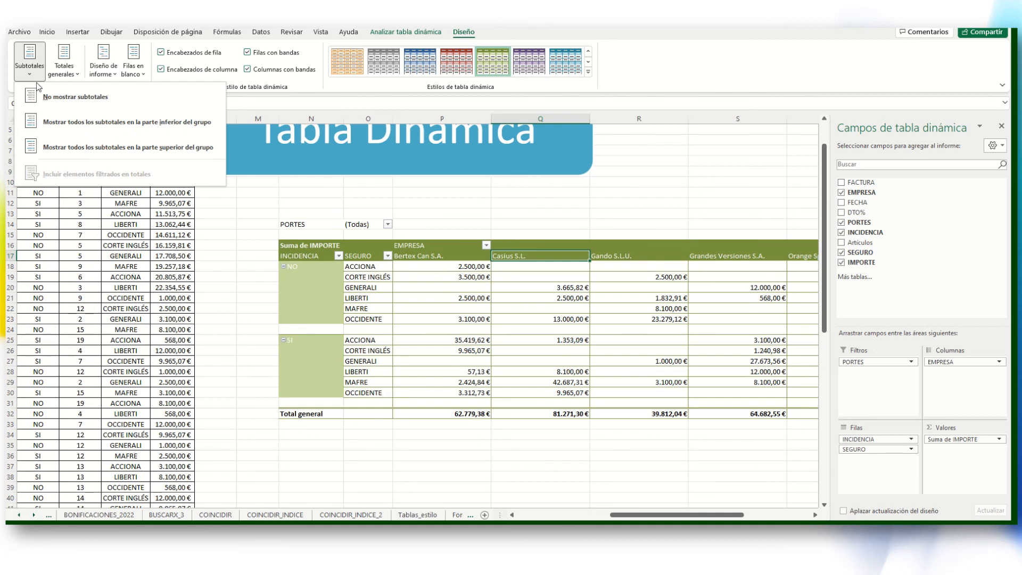
left_click(61, 124)
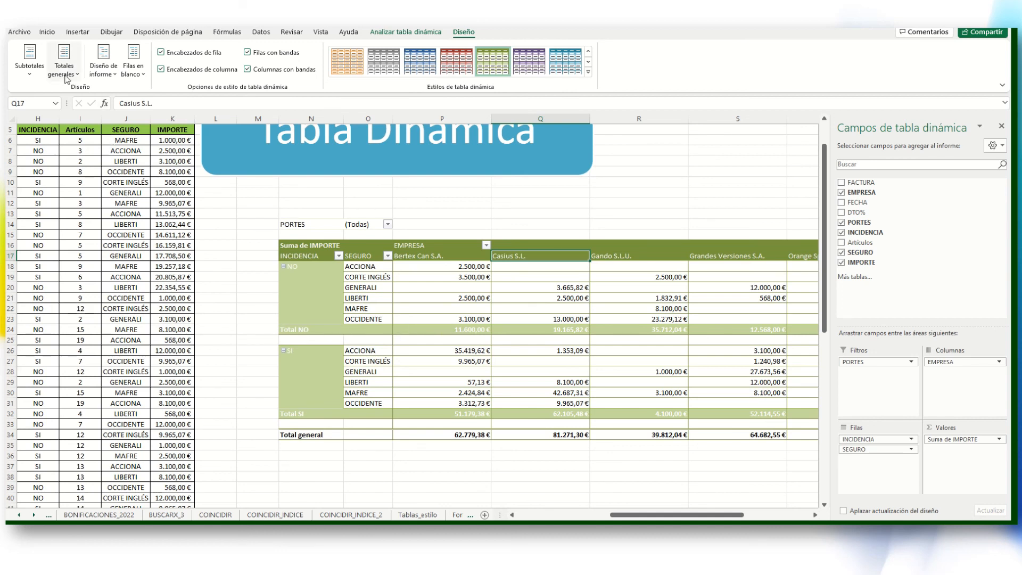
left_click(31, 74)
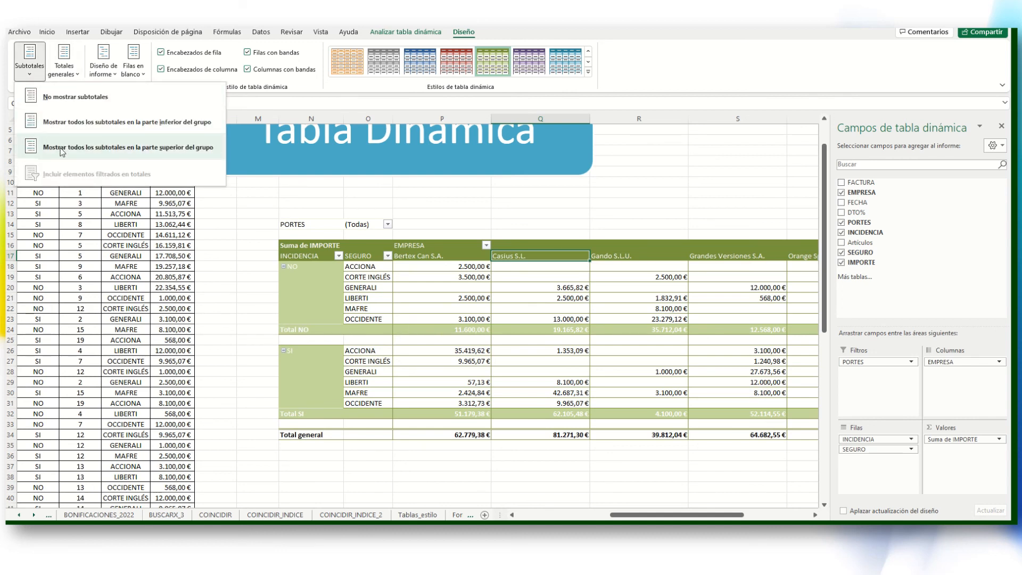
left_click(173, 152)
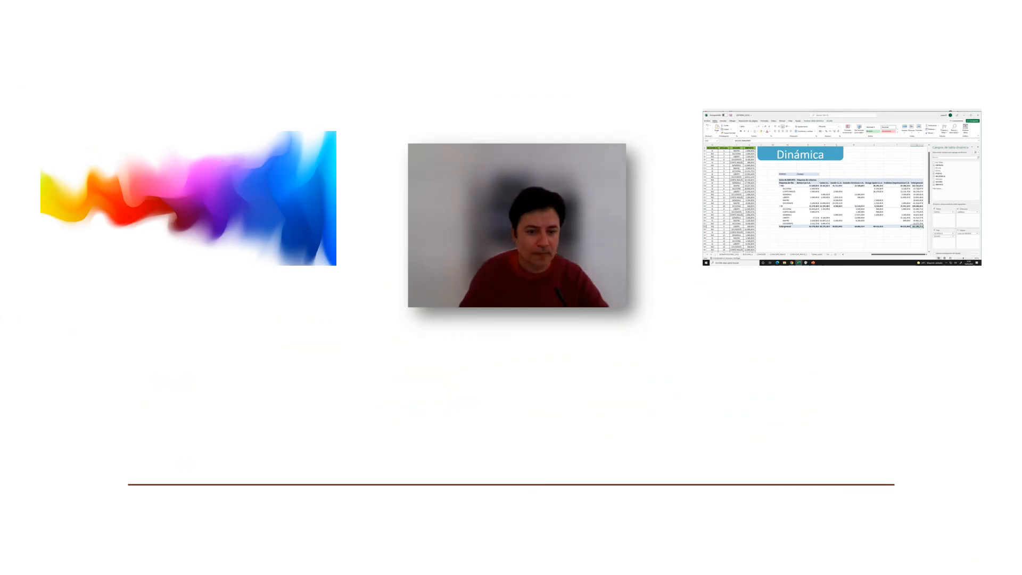